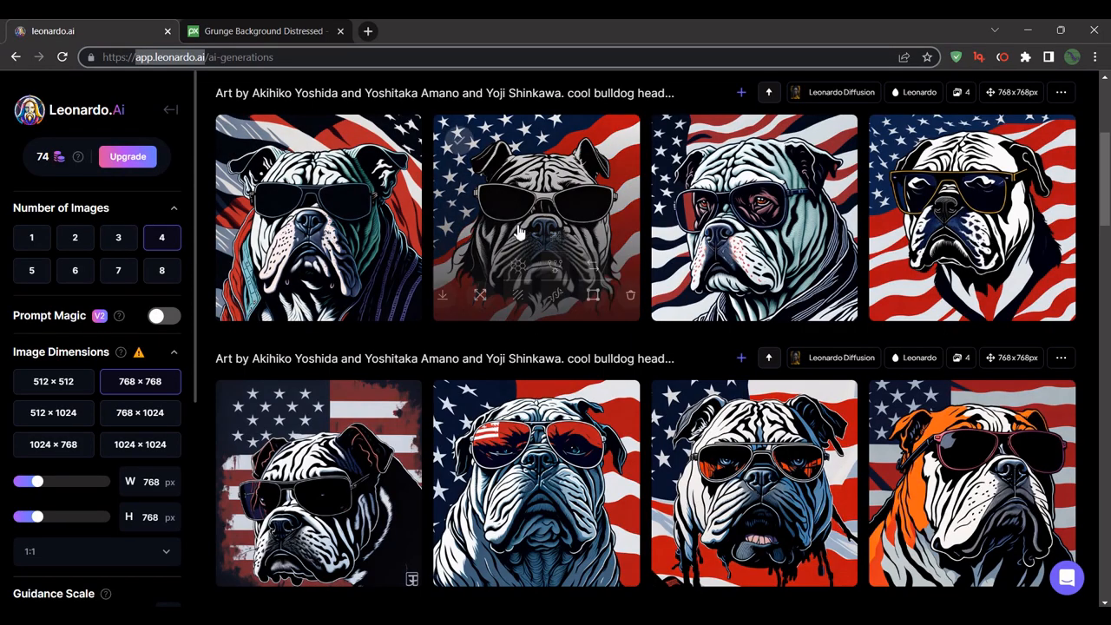
Review the bulldog prompt's wording: the artist styles, the sunglasses and wavy American flag description, and the sticker keyword.
{"action": "scroll", "coordinate": [515, 228], "scroll_direction": "up", "scroll_amount": 3}
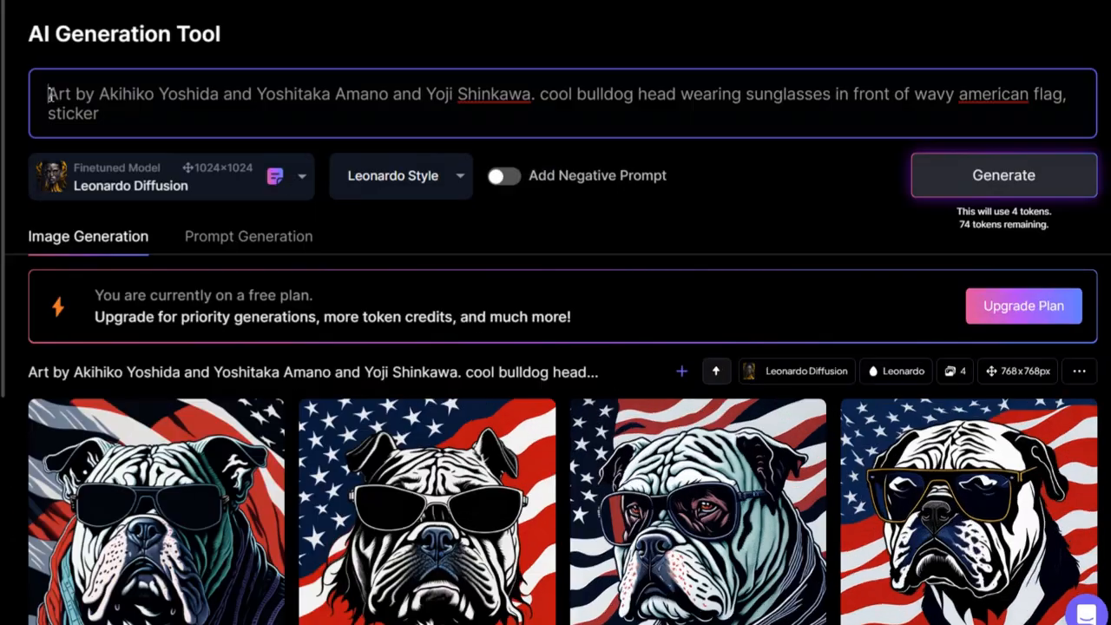
{"action": "left_click_drag", "start_coordinate": [232, 160], "coordinate": [370, 160]}
{"action": "left_click", "coordinate": [346, 158]}
{"action": "left_click_drag", "start_coordinate": [271, 158], "coordinate": [337, 163]}
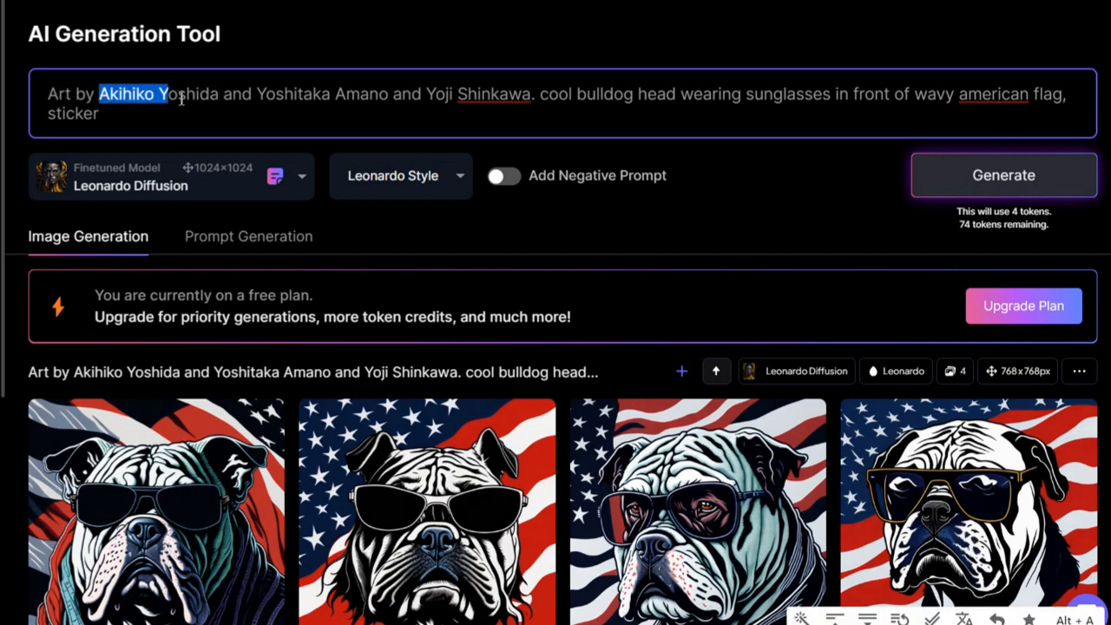
{"action": "left_click_drag", "start_coordinate": [180, 98], "coordinate": [1043, 96]}
{"action": "left_click", "coordinate": [855, 98]}
{"action": "left_click", "coordinate": [923, 97]}
{"action": "double_click", "coordinate": [62, 115]}
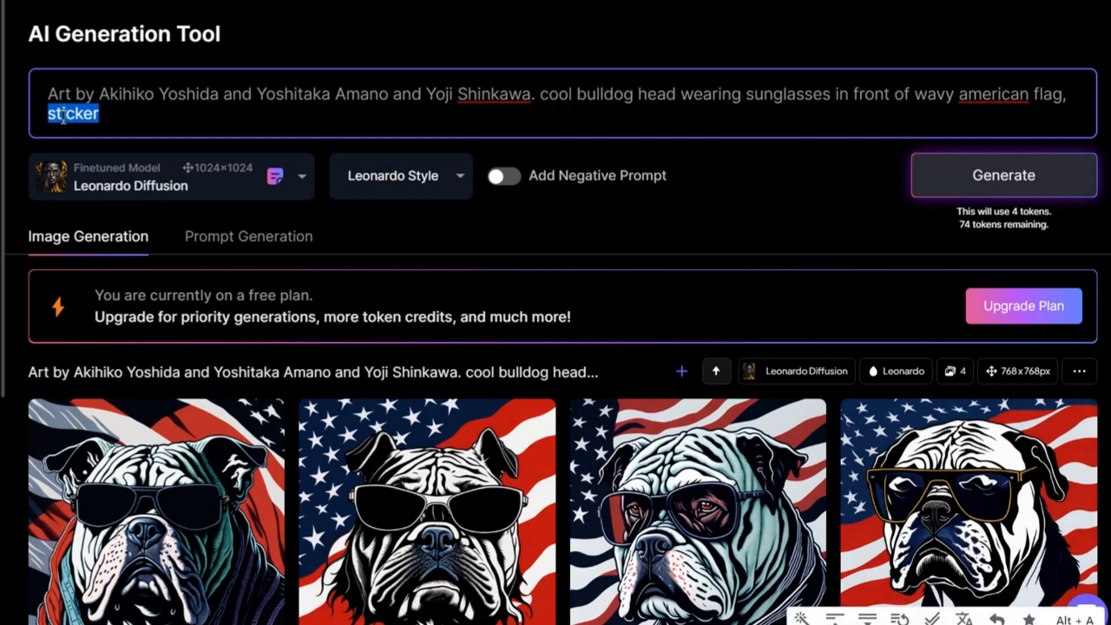
{"action": "left_click", "coordinate": [193, 120]}
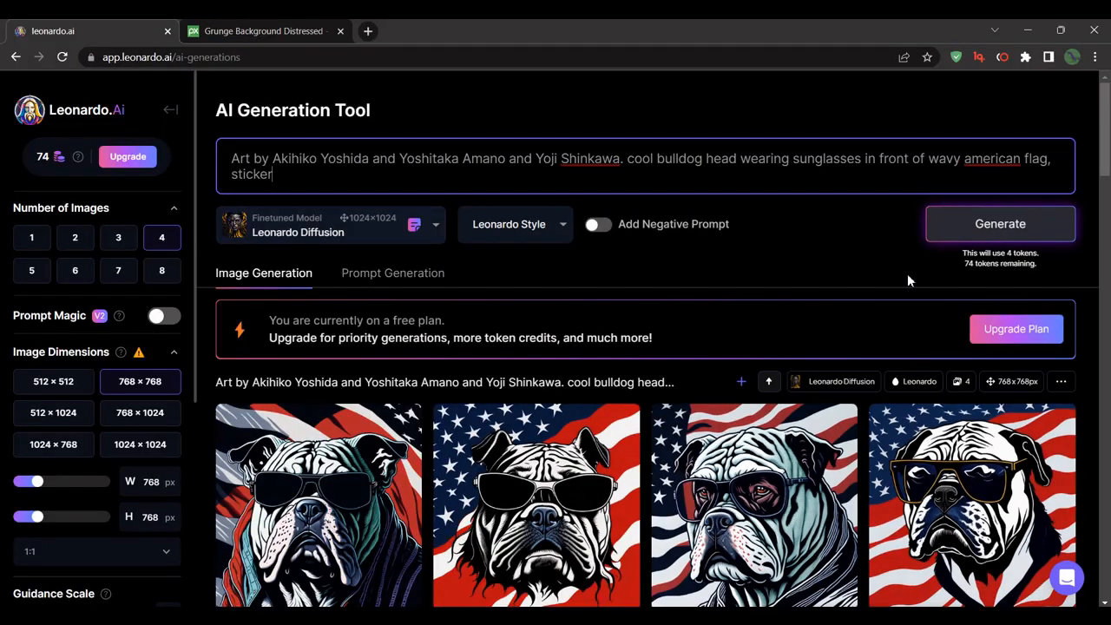
Save the full-size version of the third bulldog image in the newest generated set and close its image page.
{"action": "scroll", "coordinate": [788, 263], "scroll_direction": "down", "scroll_amount": 3}
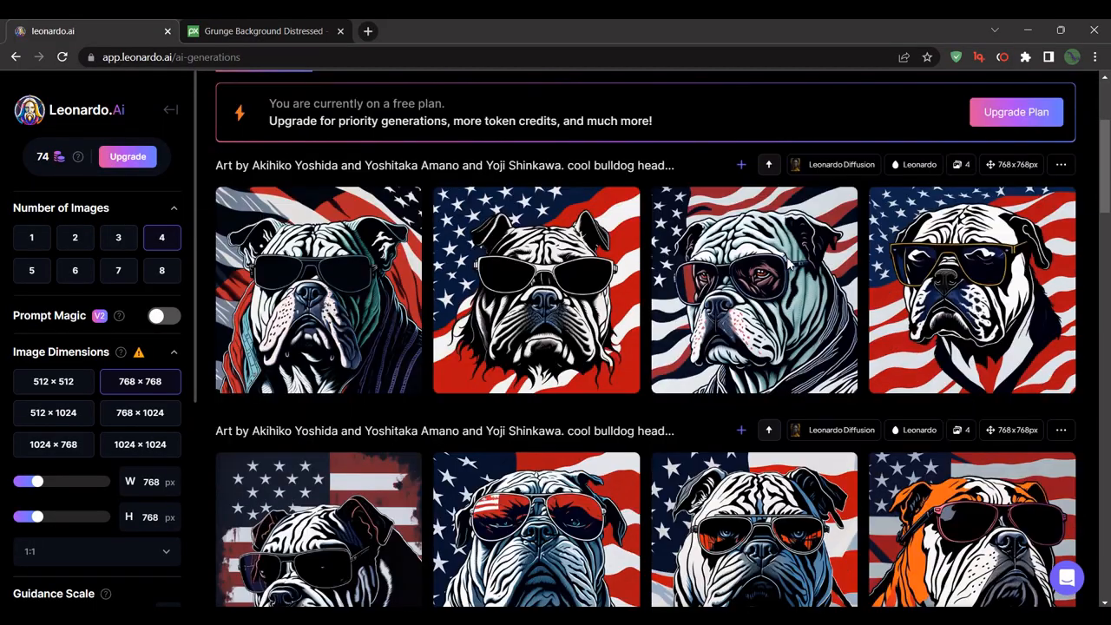
{"action": "scroll", "coordinate": [788, 263], "scroll_direction": "down", "scroll_amount": 1}
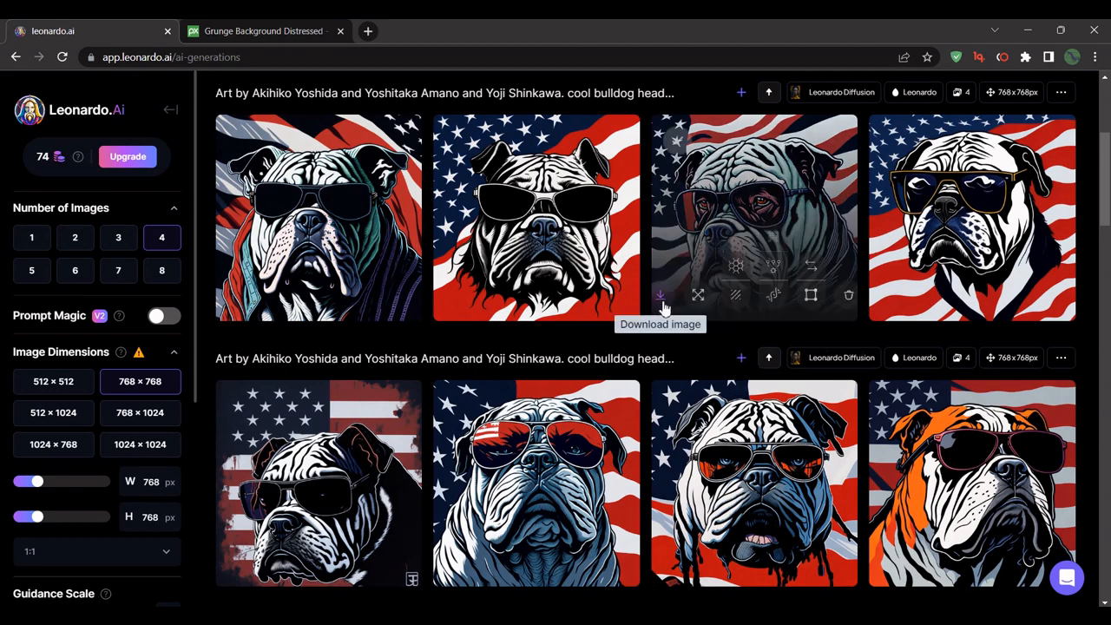
{"action": "left_click", "coordinate": [662, 301]}
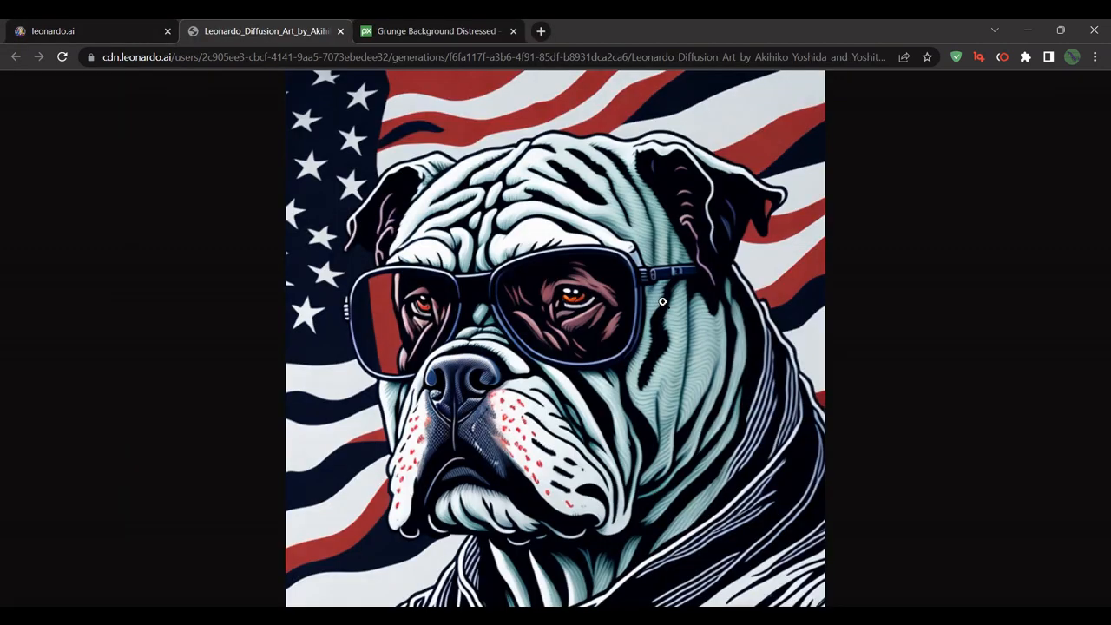
{"action": "right_click", "coordinate": [662, 302]}
{"action": "left_click", "coordinate": [701, 329]}
{"action": "left_click", "coordinate": [341, 30]}
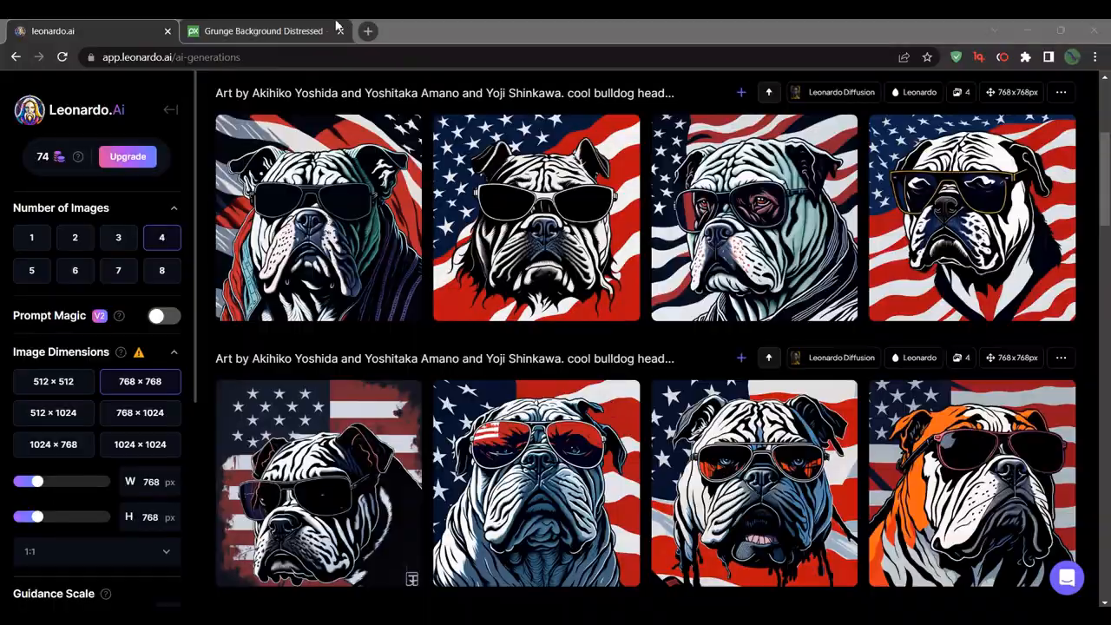
Switch to the Pixabay grunge background page and start the free download of the distressed texture.
{"action": "left_click", "coordinate": [267, 29]}
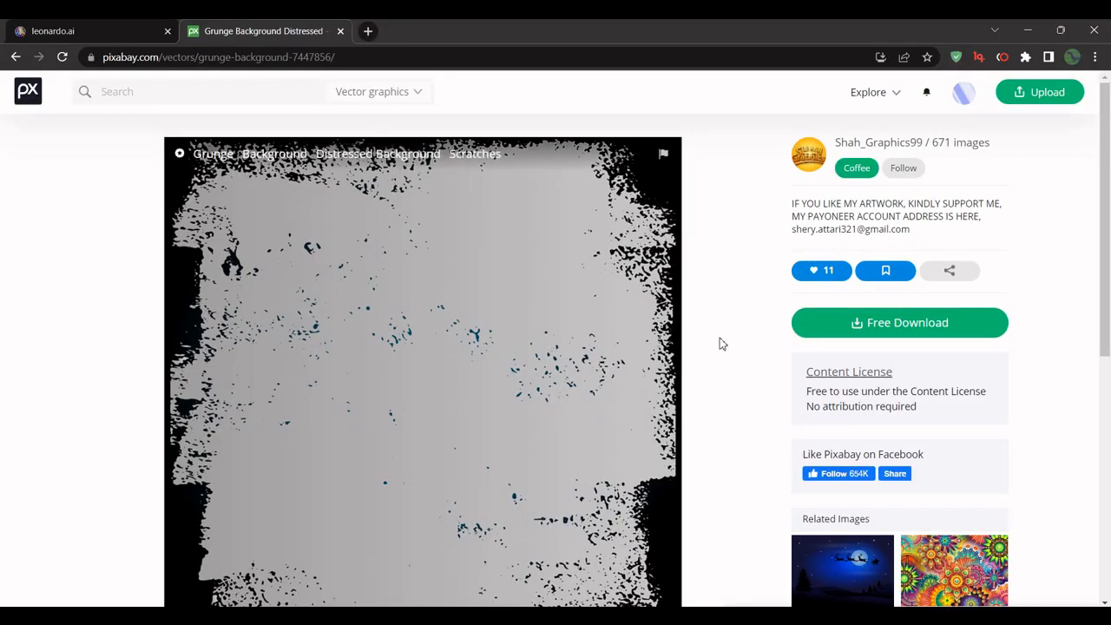
{"action": "scroll", "coordinate": [721, 342], "scroll_direction": "down", "scroll_amount": 2}
{"action": "scroll", "coordinate": [657, 329], "scroll_direction": "up", "scroll_amount": 2}
{"action": "left_click", "coordinate": [174, 55]}
{"action": "left_click", "coordinate": [163, 64]}
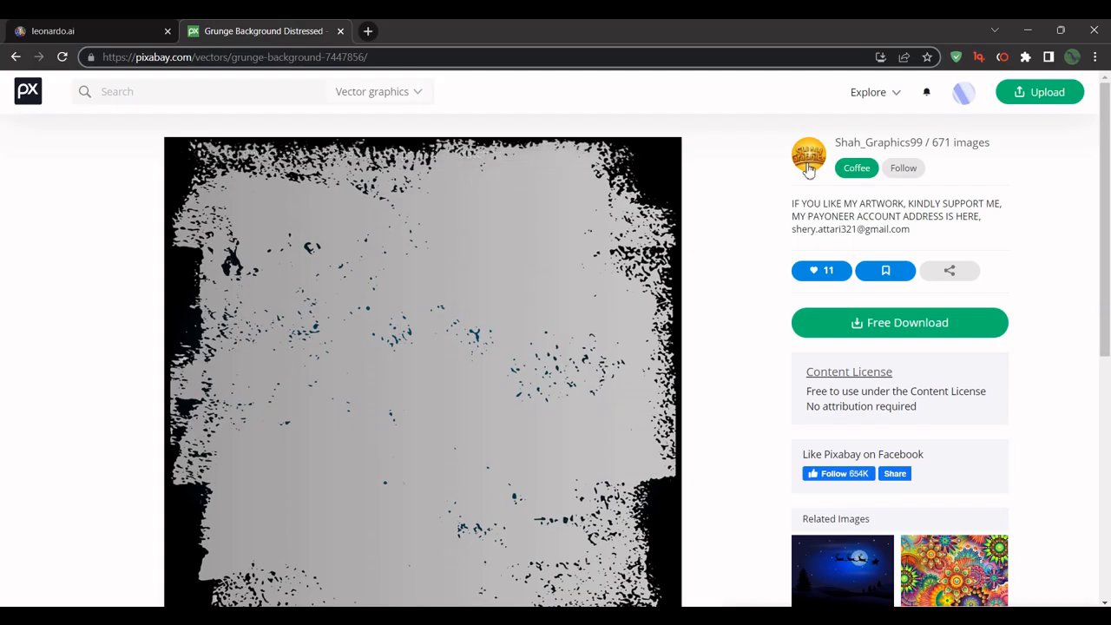
{"action": "left_click", "coordinate": [842, 323]}
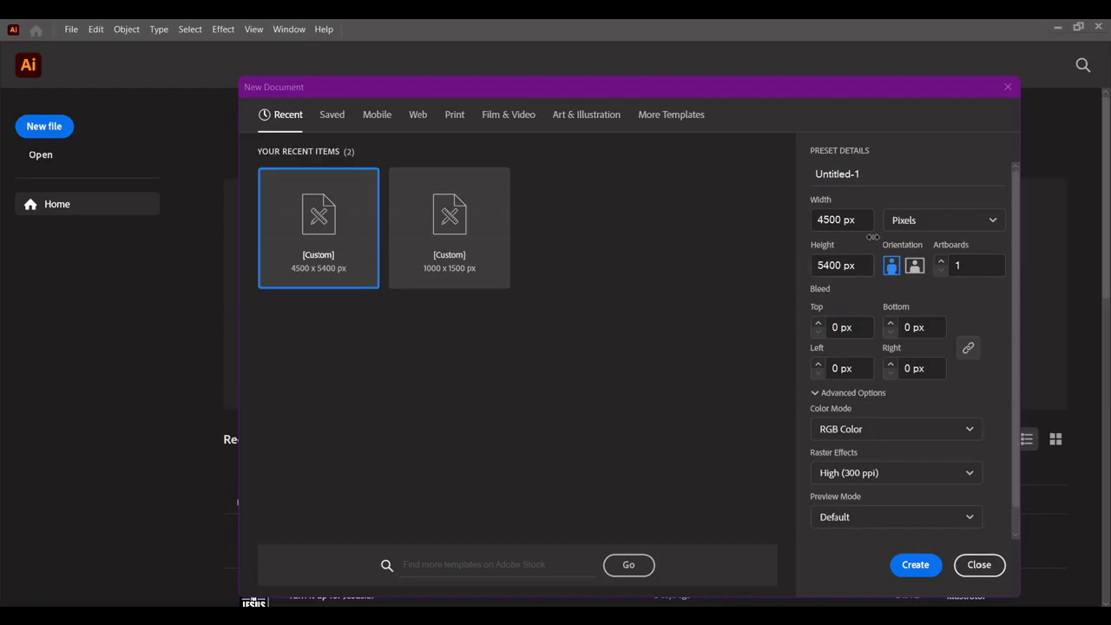
Create a new 4500 x 5400 px document in Illustrator with RGB color and 300 ppi raster effects.
{"action": "left_click", "coordinate": [830, 220]}
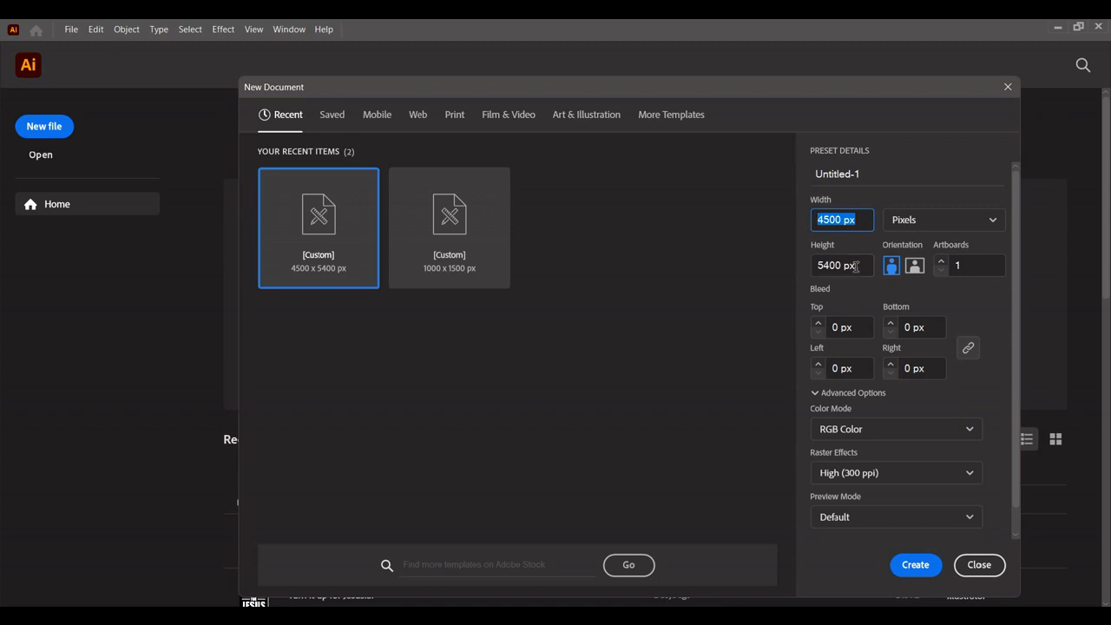
{"action": "left_click", "coordinate": [856, 266]}
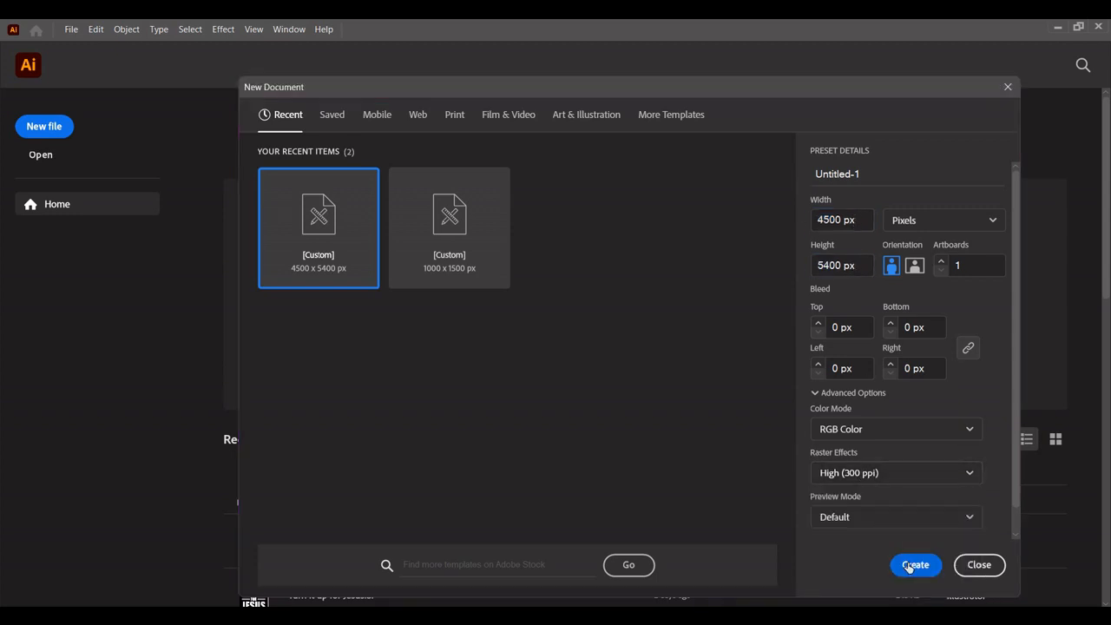
{"action": "left_click", "coordinate": [909, 565]}
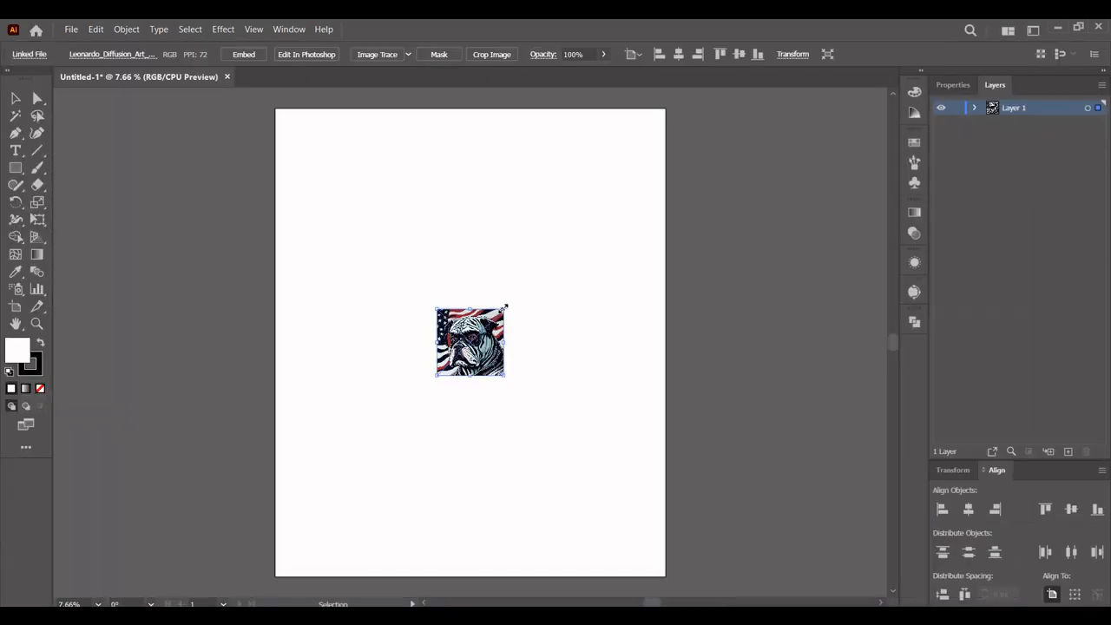
Enlarge the placed bulldog image to about 3754 px square on the artboard and apply the default Image Trace.
{"action": "left_click_drag", "start_coordinate": [504, 307], "coordinate": [633, 180]}
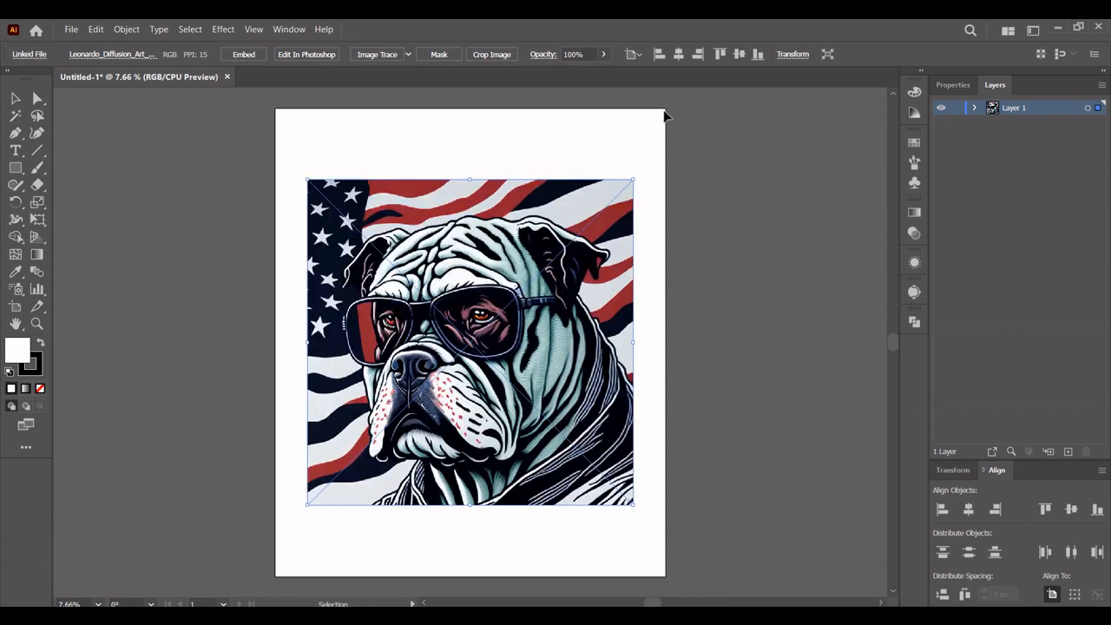
{"action": "left_click", "coordinate": [289, 32]}
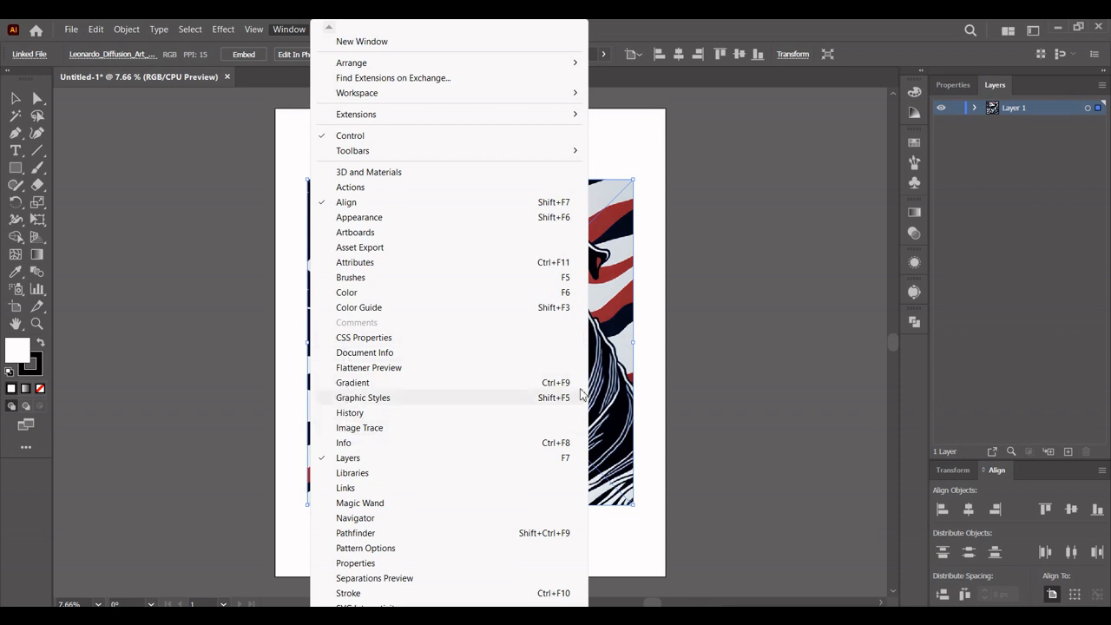
{"action": "left_click", "coordinate": [913, 292]}
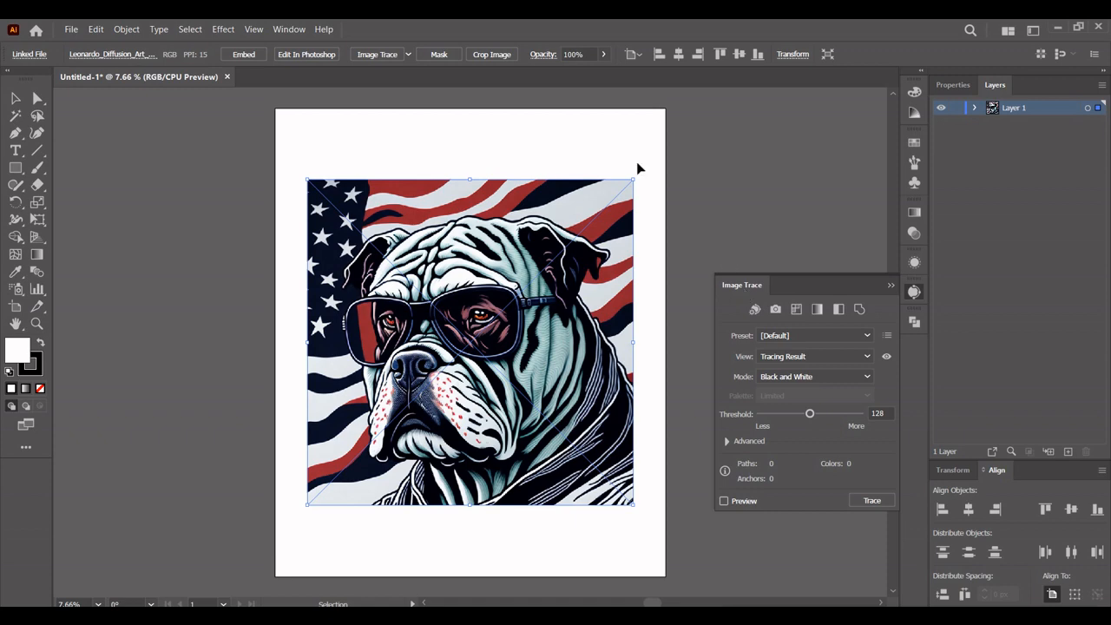
{"action": "left_click", "coordinate": [374, 54]}
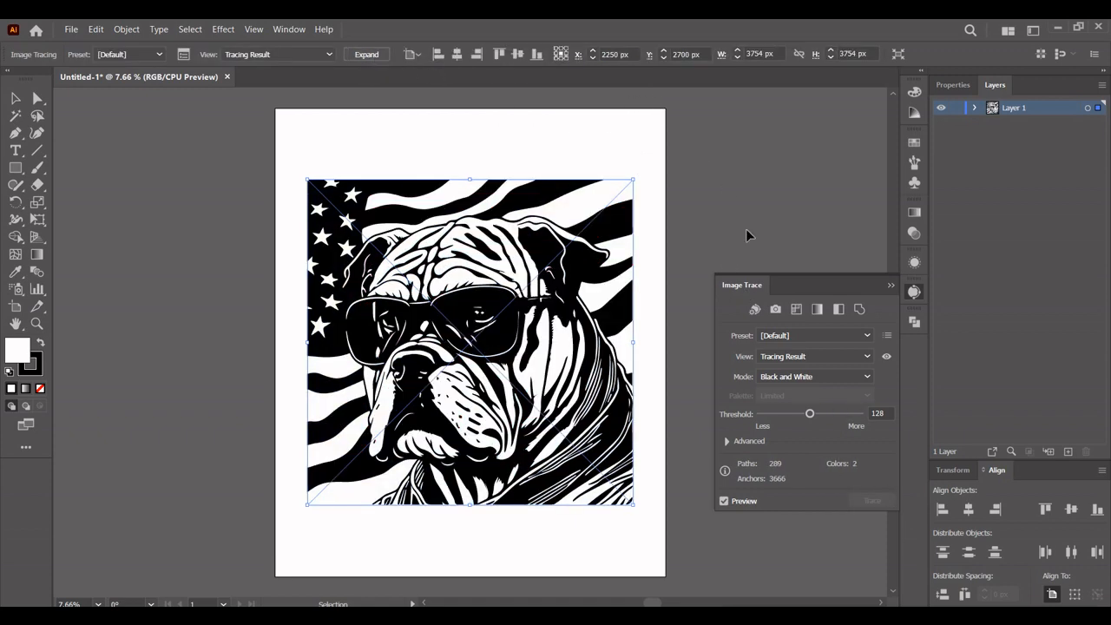
Switch the bulldog trace to Color mode and reveal the advanced tracing options.
{"action": "left_click", "coordinate": [811, 377]}
{"action": "left_click", "coordinate": [793, 395]}
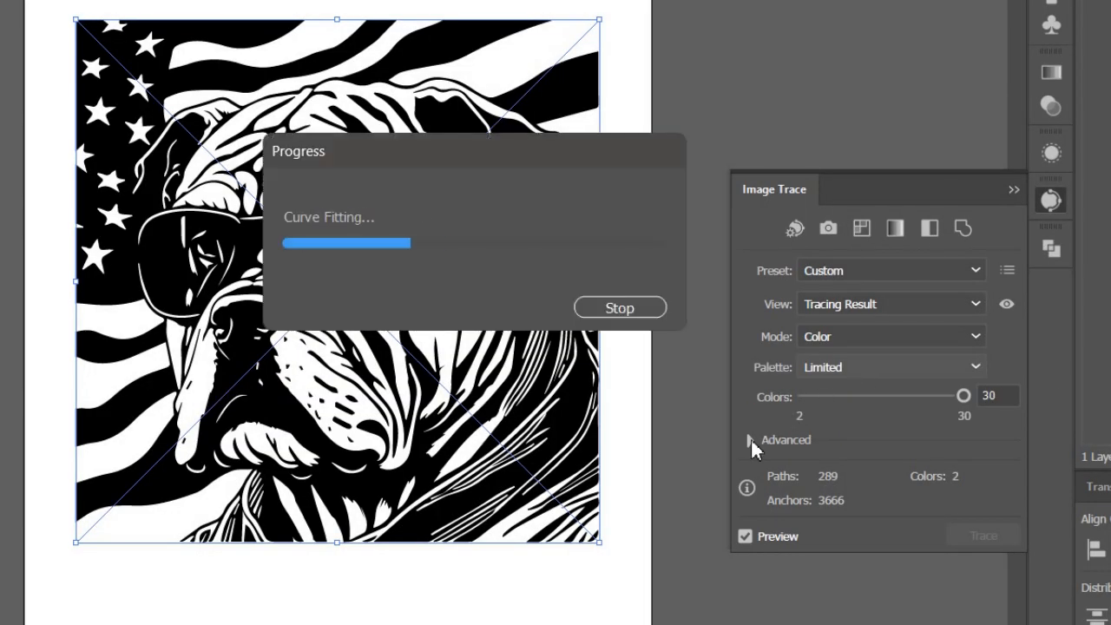
{"action": "left_click", "coordinate": [750, 440]}
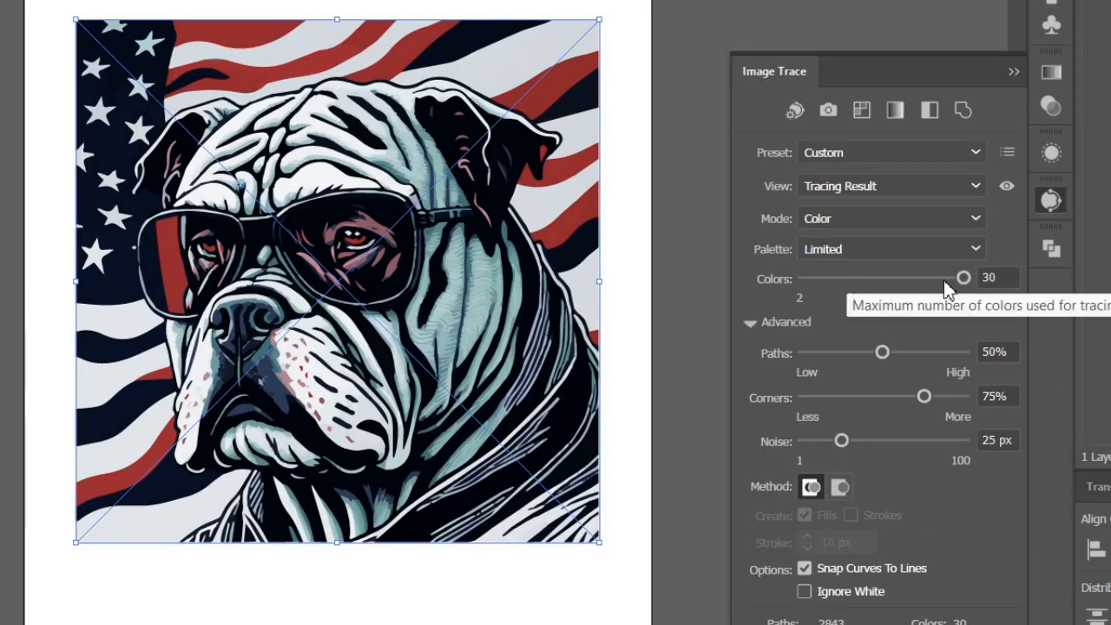
Try limiting the bulldog trace to 5 colors.
{"action": "double_click", "coordinate": [1002, 272]}
{"action": "type", "text": "8"}
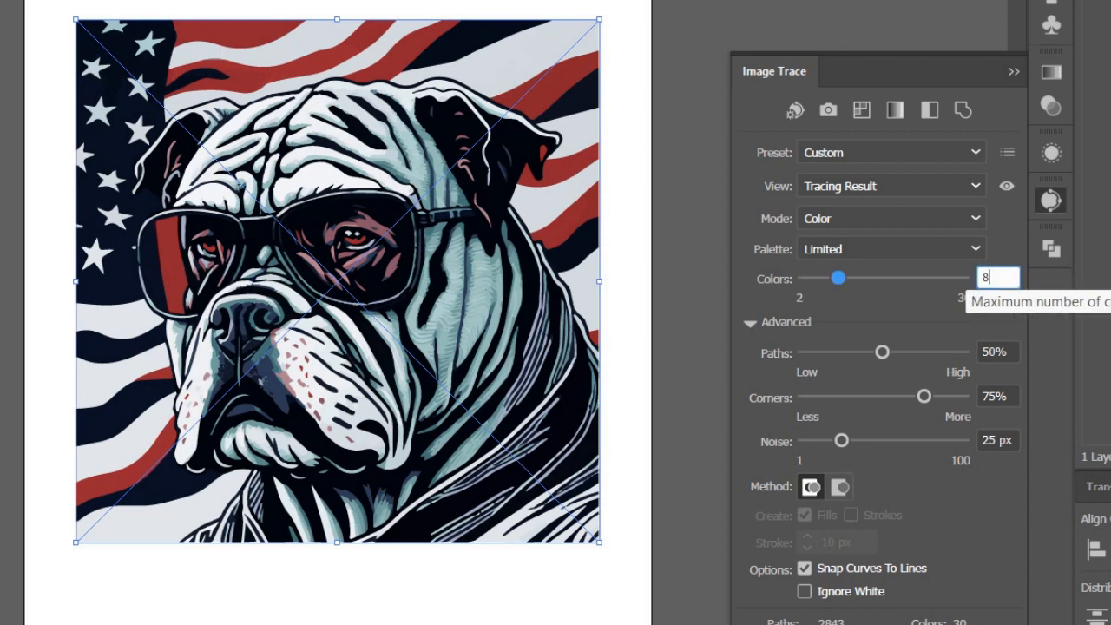
{"action": "double_click", "coordinate": [1002, 275]}
{"action": "type", "text": "5"}
{"action": "key", "text": "Return"}
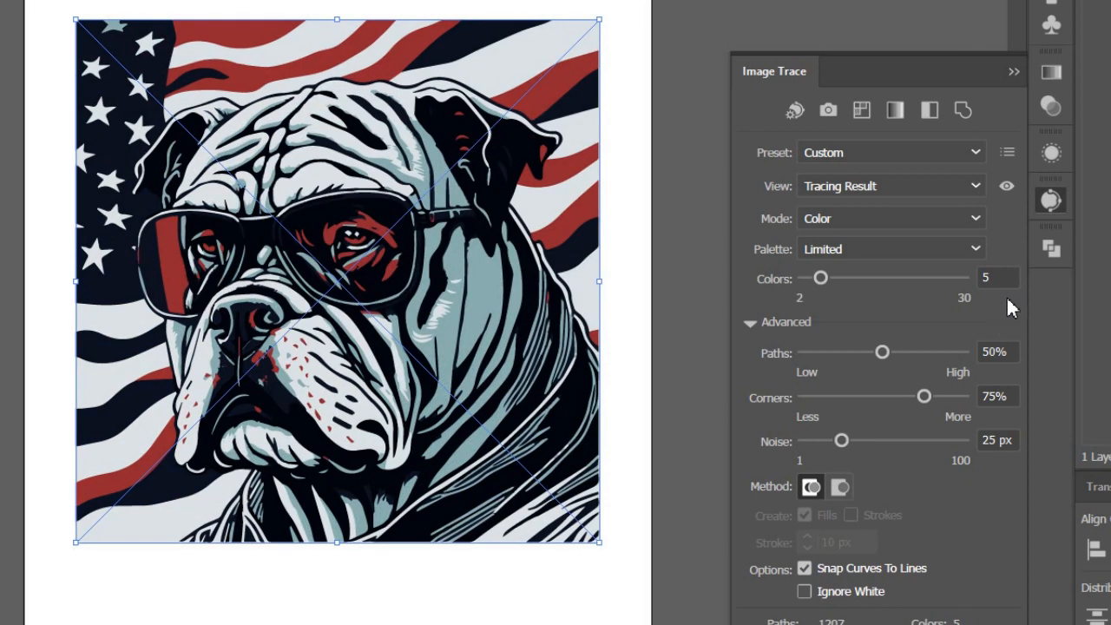
Set the maximum number of colors for the bulldog trace to 7.
{"action": "left_click", "coordinate": [990, 276]}
{"action": "type", "text": "7"}
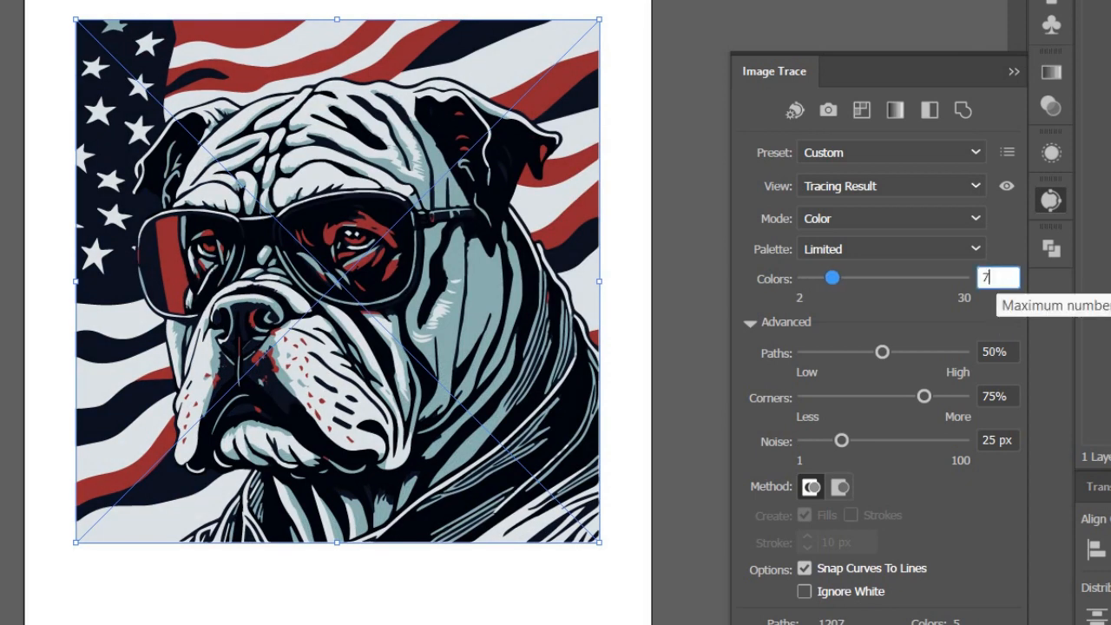
{"action": "key", "text": "Return"}
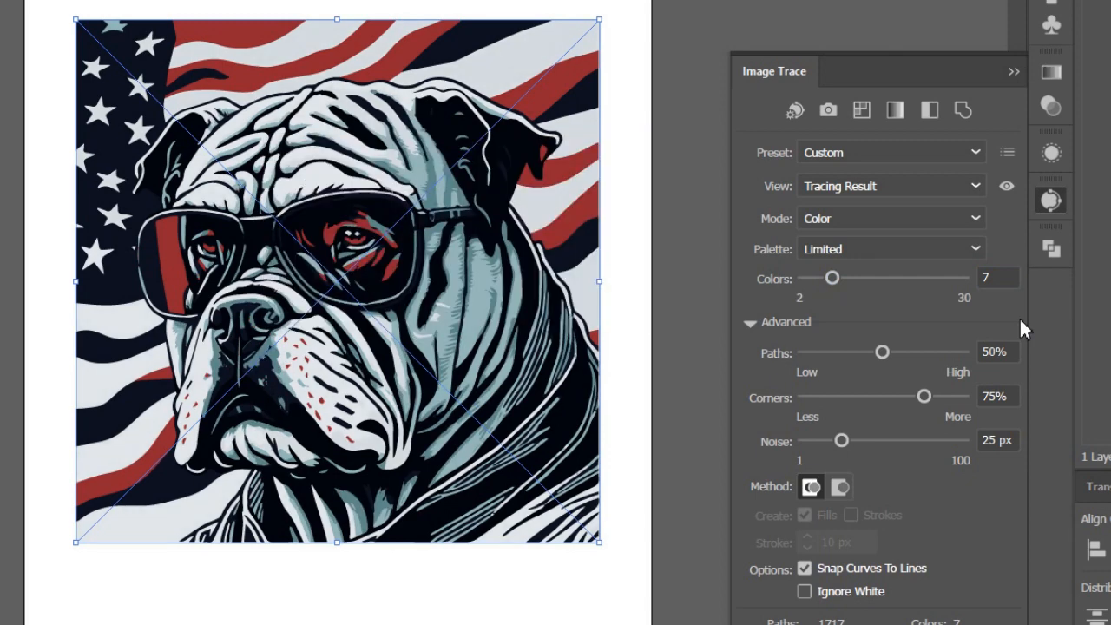
Set the trace's path fitting to 85% and its noise to 1 px.
{"action": "left_click", "coordinate": [1011, 351]}
{"action": "left_click_drag", "start_coordinate": [1012, 351], "coordinate": [985, 352]}
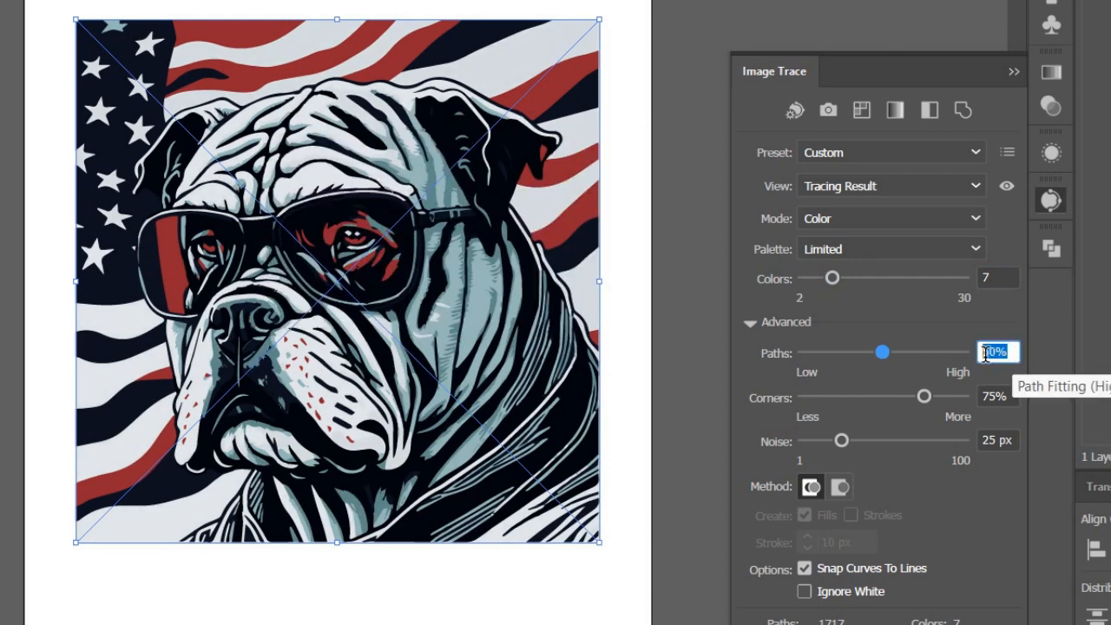
{"action": "type", "text": "85"}
{"action": "key", "text": "Return"}
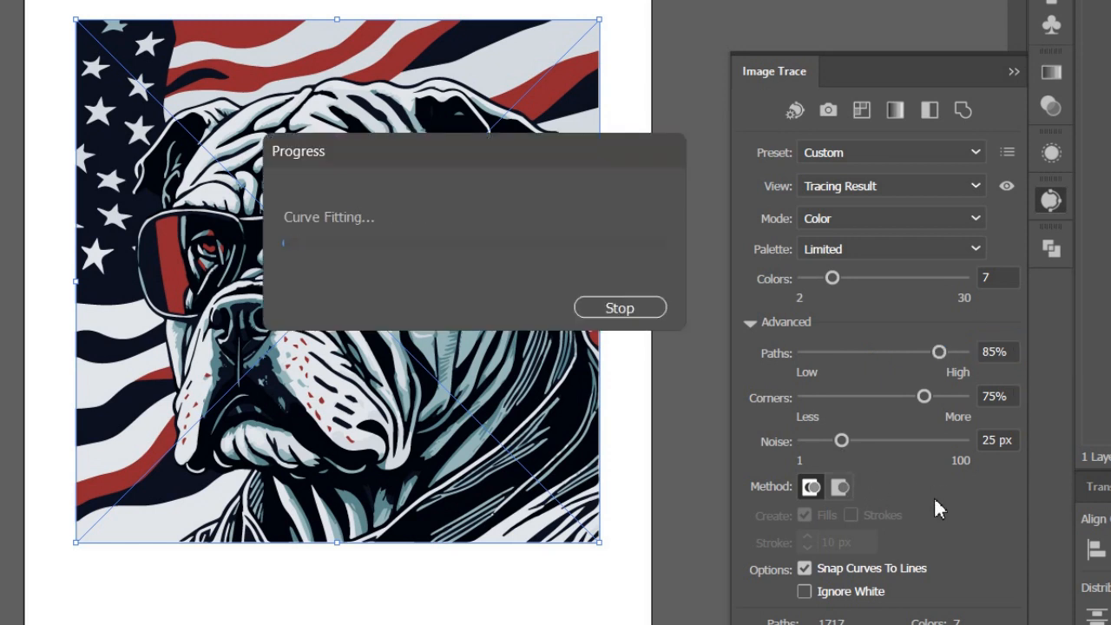
{"action": "left_click_drag", "start_coordinate": [841, 440], "coordinate": [803, 440]}
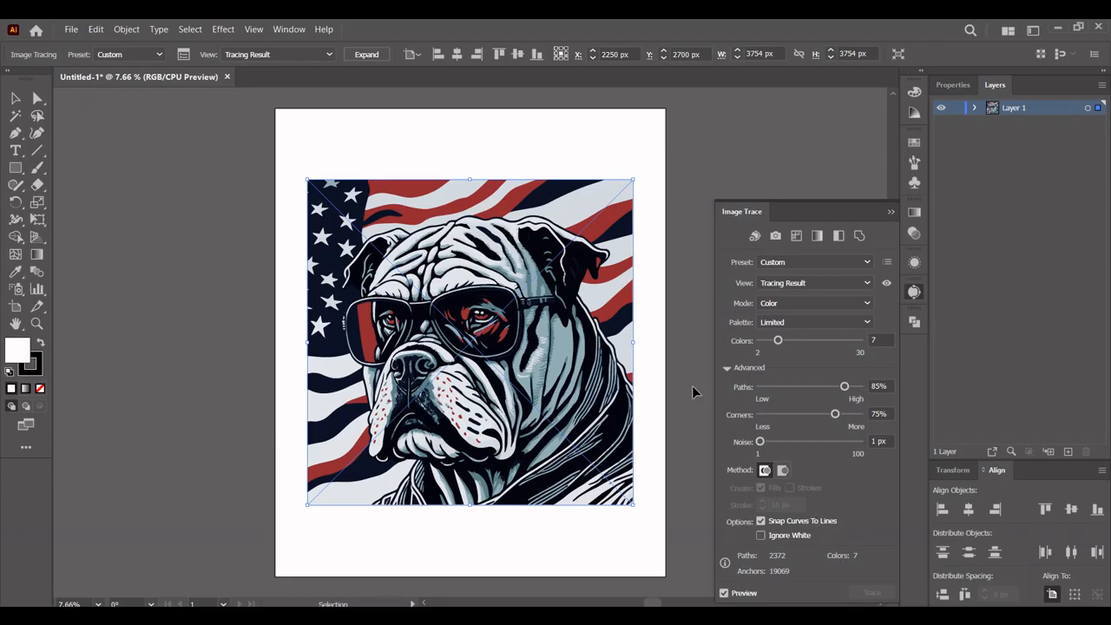
Close the tracing settings and expand the traced bulldog image into vector paths.
{"action": "left_click", "coordinate": [914, 292]}
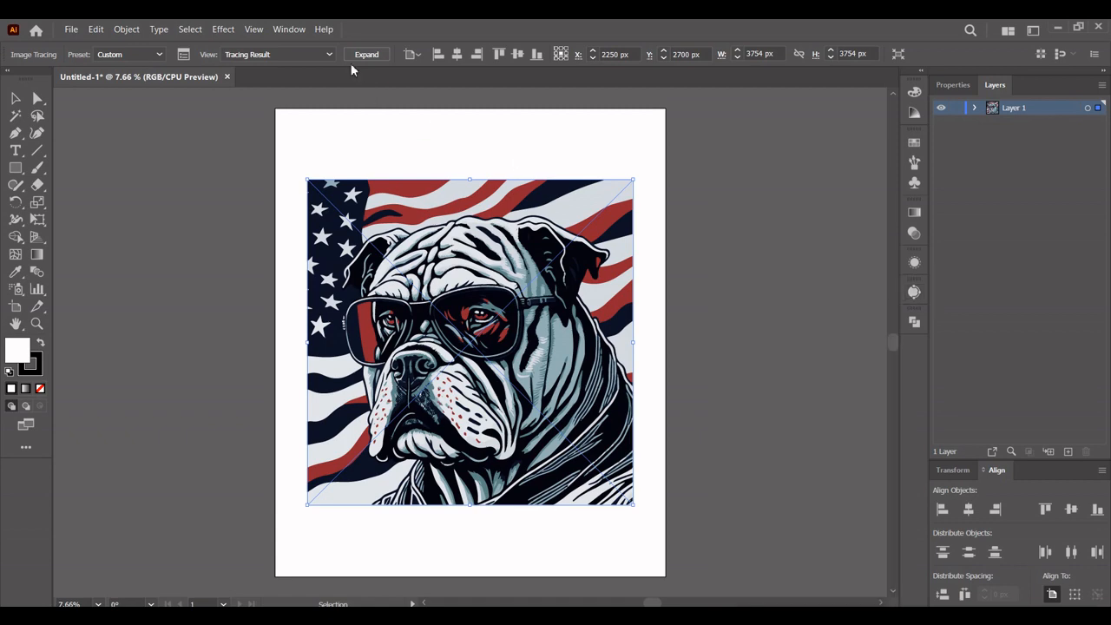
{"action": "left_click", "coordinate": [366, 53]}
{"action": "left_click", "coordinate": [749, 281]}
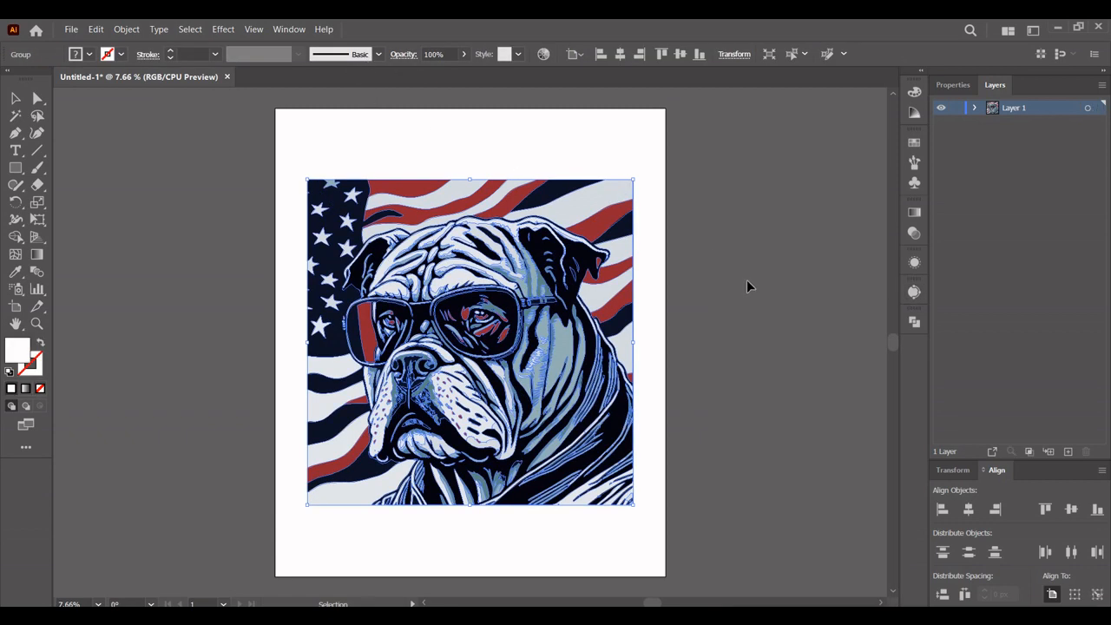
Select the expanded bulldog artwork and make an opacity mask for it with the Transparency options.
{"action": "key", "text": "ctrl+a"}
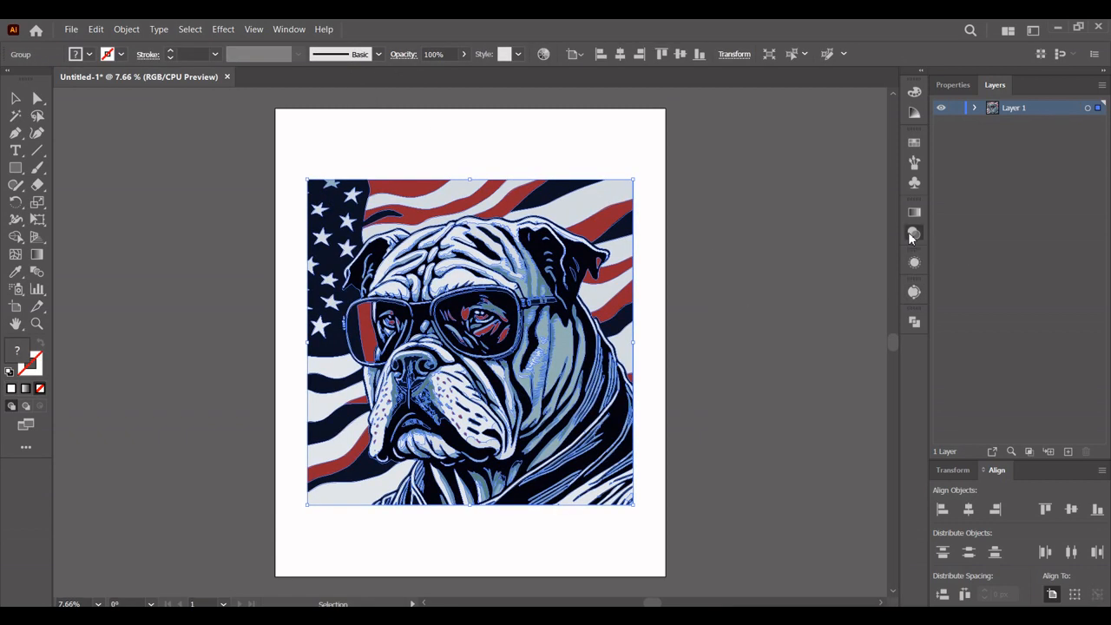
{"action": "left_click", "coordinate": [911, 235]}
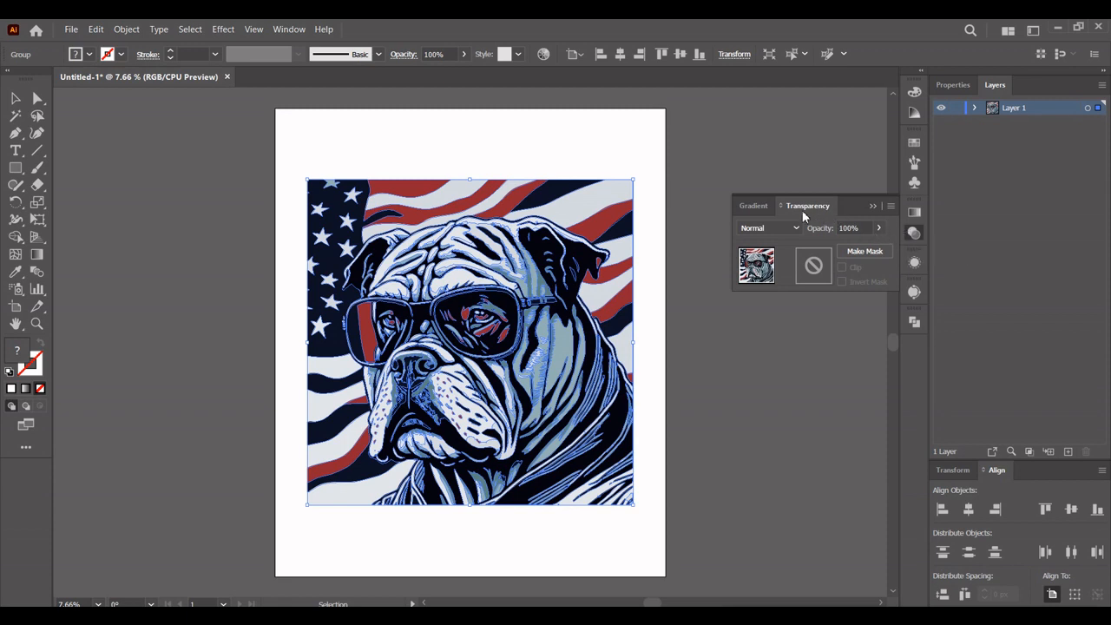
{"action": "left_click", "coordinate": [289, 28]}
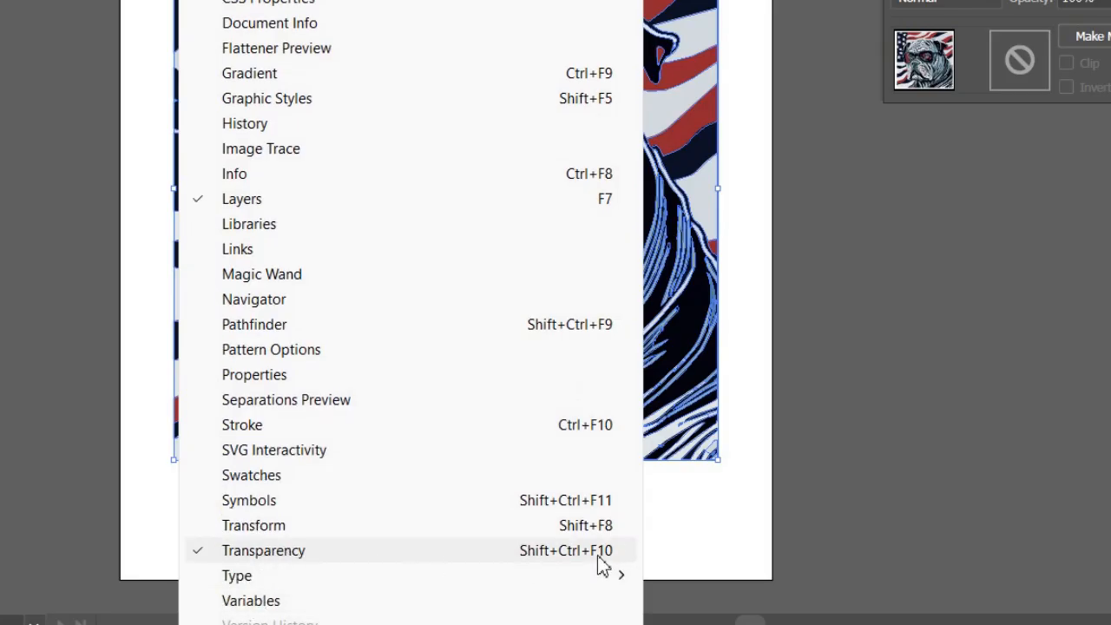
{"action": "left_click", "coordinate": [531, 554]}
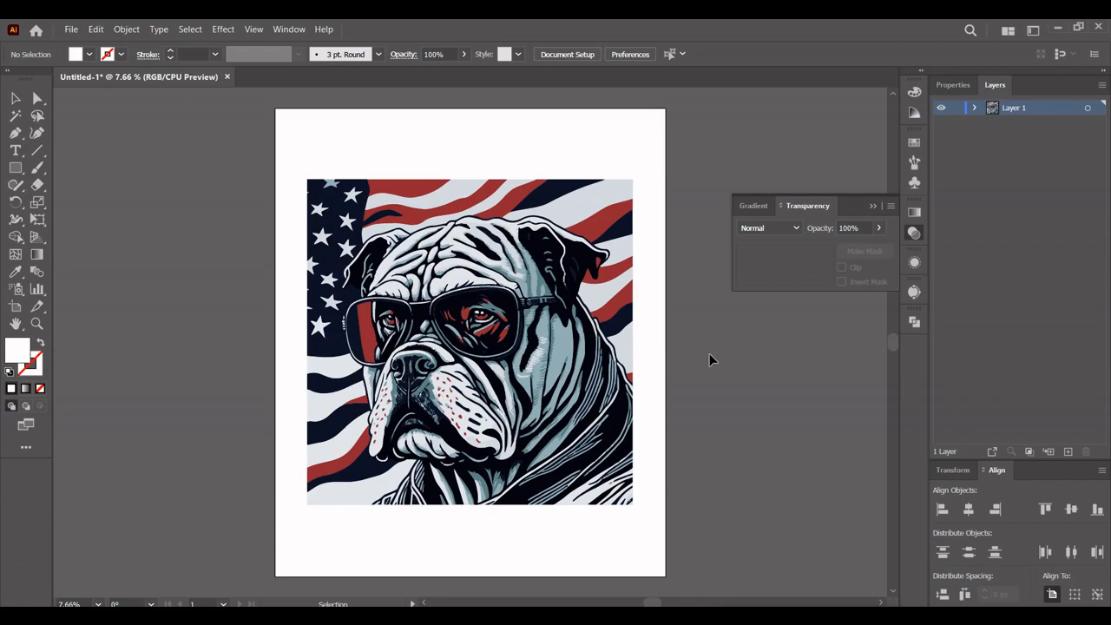
{"action": "left_click", "coordinate": [531, 346]}
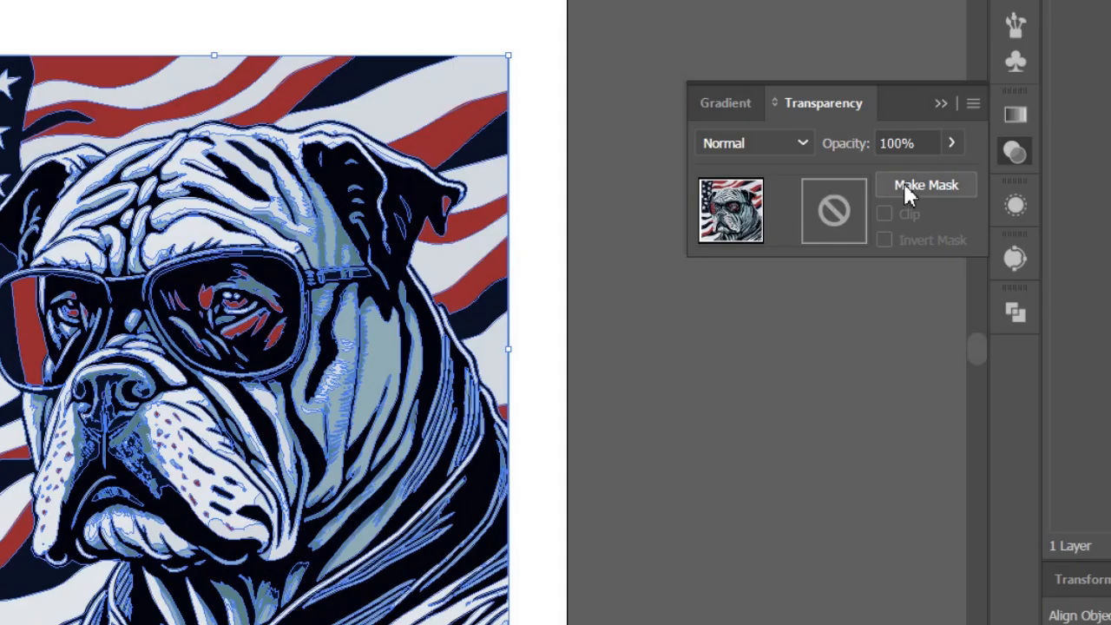
{"action": "left_click", "coordinate": [904, 185]}
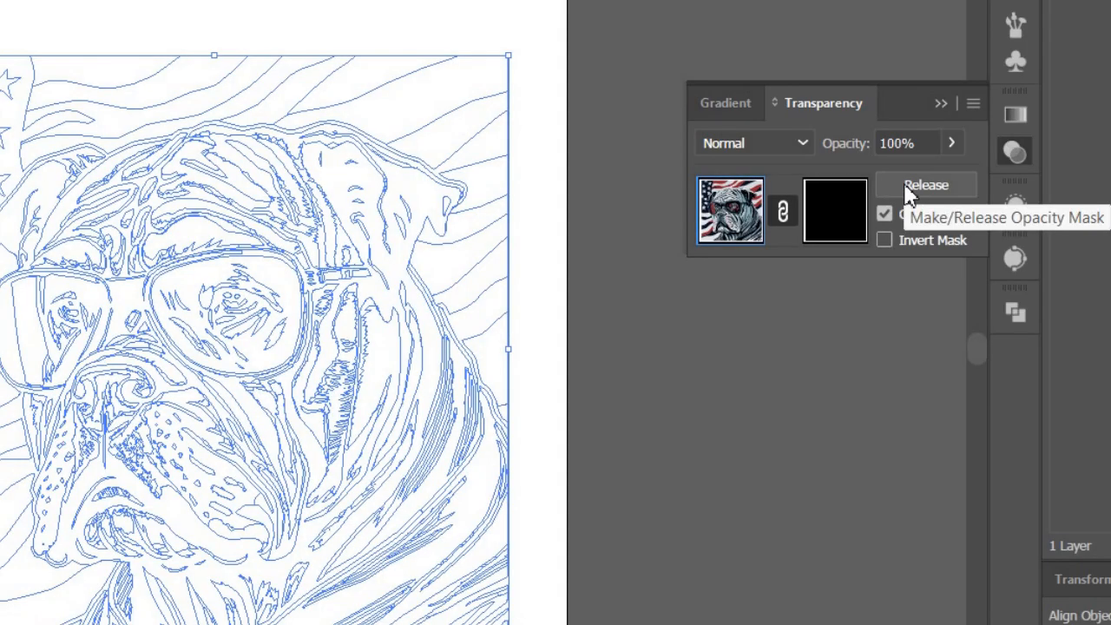
Activate the bulldog's opacity mask, switch to grunge-7447856.ai, and ungroup the grunge texture to move it off its dark gradient background.
{"action": "left_click", "coordinate": [840, 221]}
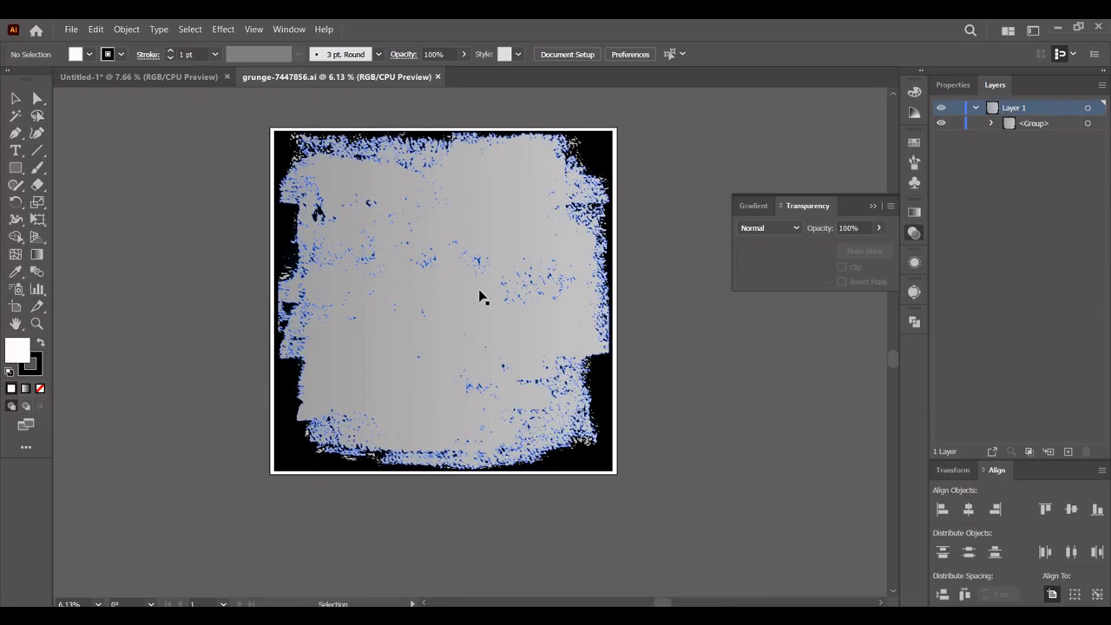
{"action": "left_click", "coordinate": [439, 332]}
{"action": "left_click_drag", "start_coordinate": [440, 333], "coordinate": [665, 411]}
{"action": "left_click_drag", "start_coordinate": [664, 412], "coordinate": [400, 341]}
{"action": "left_click_drag", "start_coordinate": [380, 313], "coordinate": [208, 288]}
{"action": "right_click", "coordinate": [203, 269]}
{"action": "left_click", "coordinate": [257, 457]}
{"action": "left_click_drag", "start_coordinate": [240, 328], "coordinate": [650, 428]}
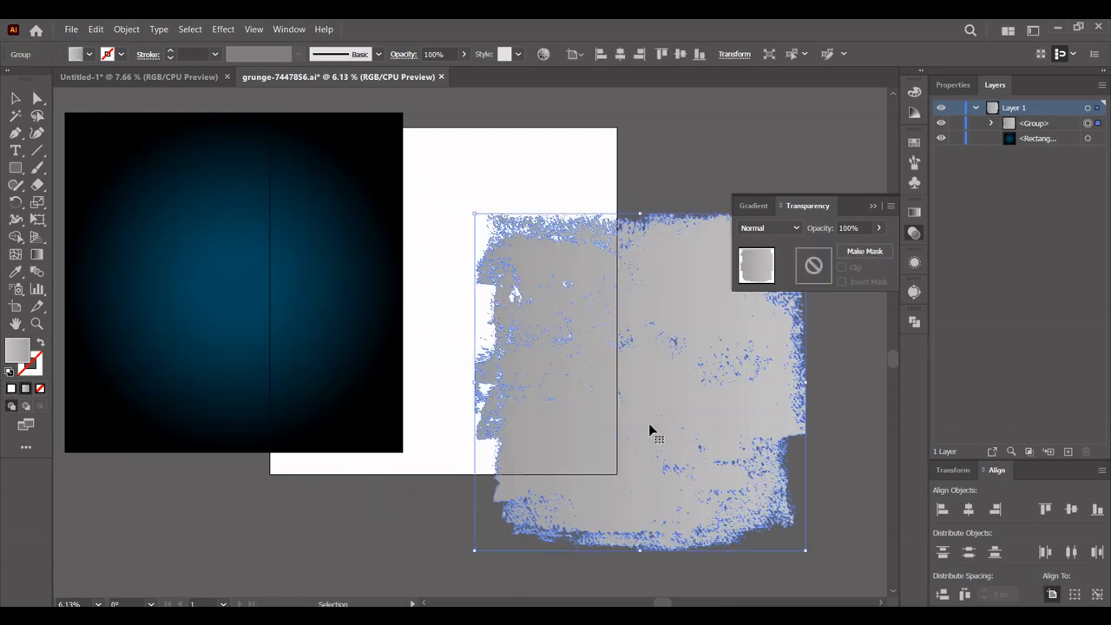
Fill the separated grunge texture with white, copy it, and return to the bulldog document.
{"action": "left_click", "coordinate": [76, 53]}
{"action": "left_click", "coordinate": [35, 80]}
{"action": "left_click_drag", "start_coordinate": [652, 391], "coordinate": [733, 419]}
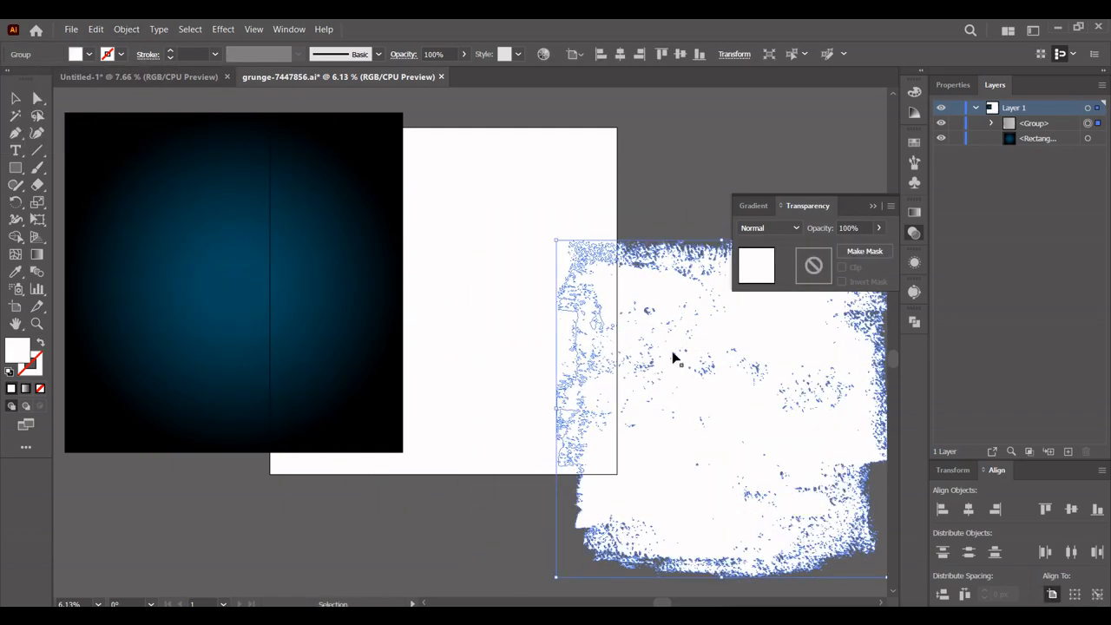
{"action": "left_click", "coordinate": [96, 29]}
{"action": "left_click", "coordinate": [114, 93]}
{"action": "left_click", "coordinate": [122, 78]}
Paste the white grunge texture into the bulldog's opacity mask and position it over the artwork.
{"action": "left_click", "coordinate": [95, 28]}
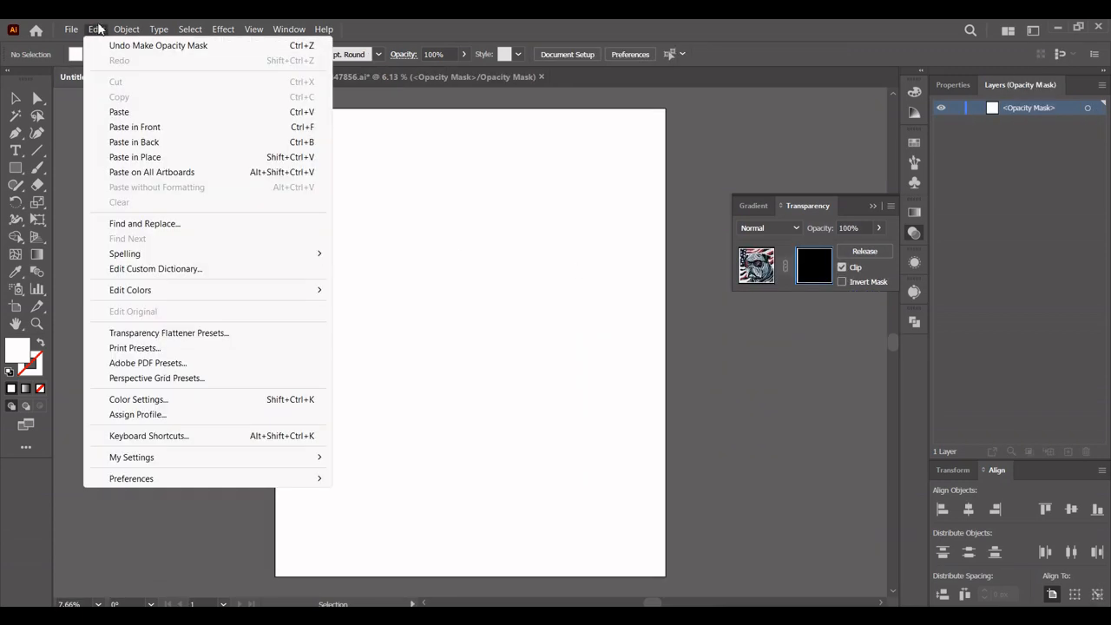
{"action": "left_click", "coordinate": [119, 109]}
{"action": "left_click_drag", "start_coordinate": [712, 355], "coordinate": [372, 235]}
{"action": "left_click_drag", "start_coordinate": [676, 347], "coordinate": [644, 342]}
{"action": "left_click", "coordinate": [725, 339]}
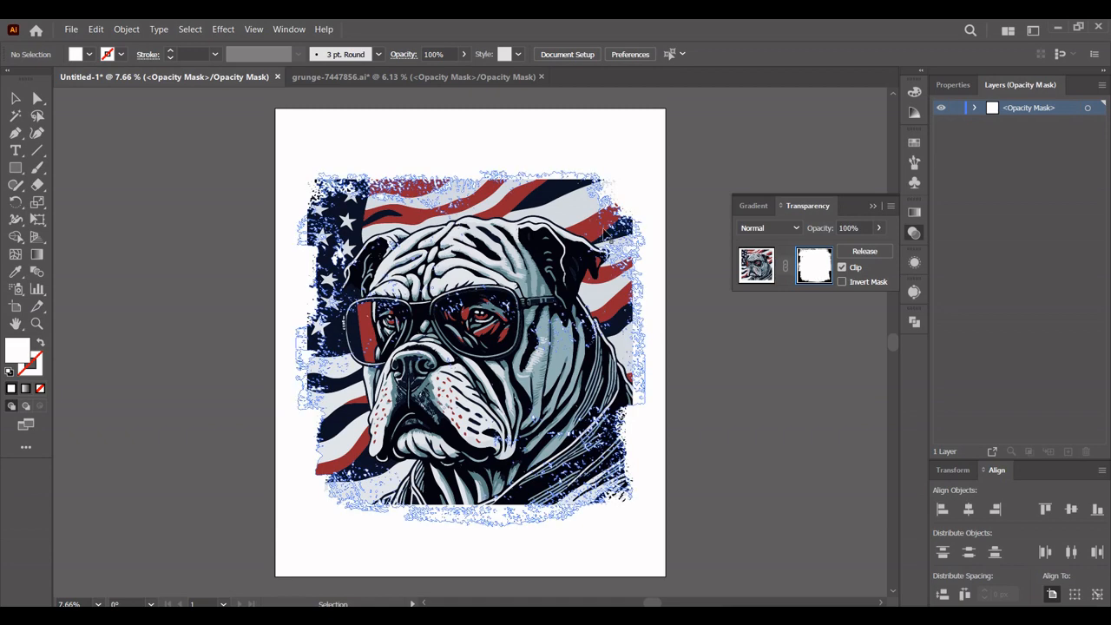
Resize the grunge texture in the mask to about 3820 x 3885 px to fit the bulldog, and leave mask editing.
{"action": "left_click", "coordinate": [499, 201]}
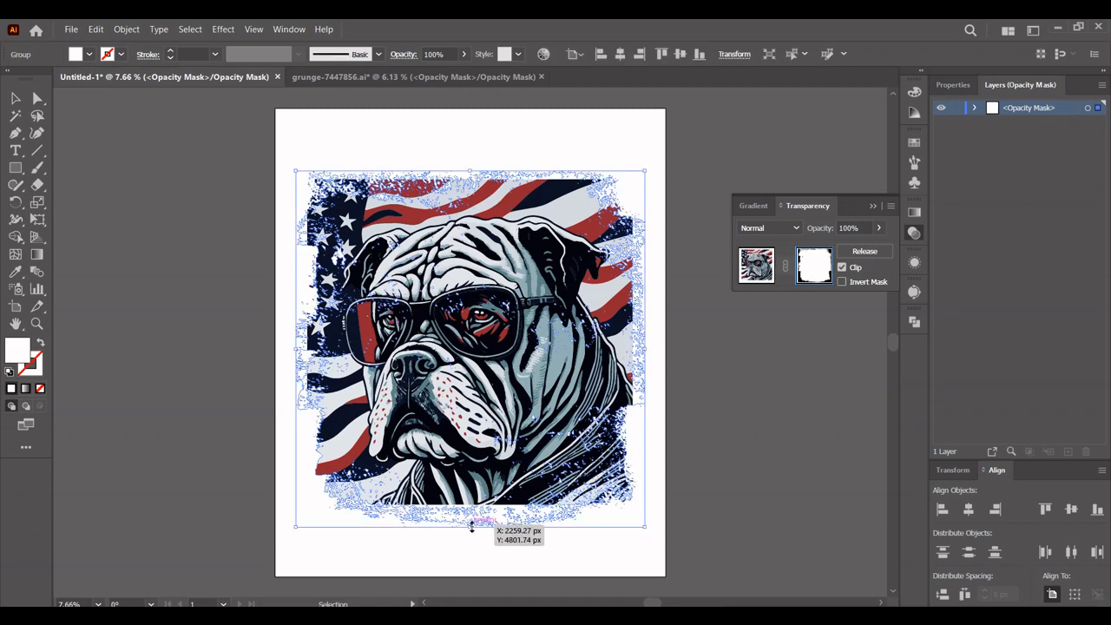
{"action": "left_click_drag", "start_coordinate": [472, 526], "coordinate": [472, 514]}
{"action": "left_click_drag", "start_coordinate": [471, 170], "coordinate": [471, 175]}
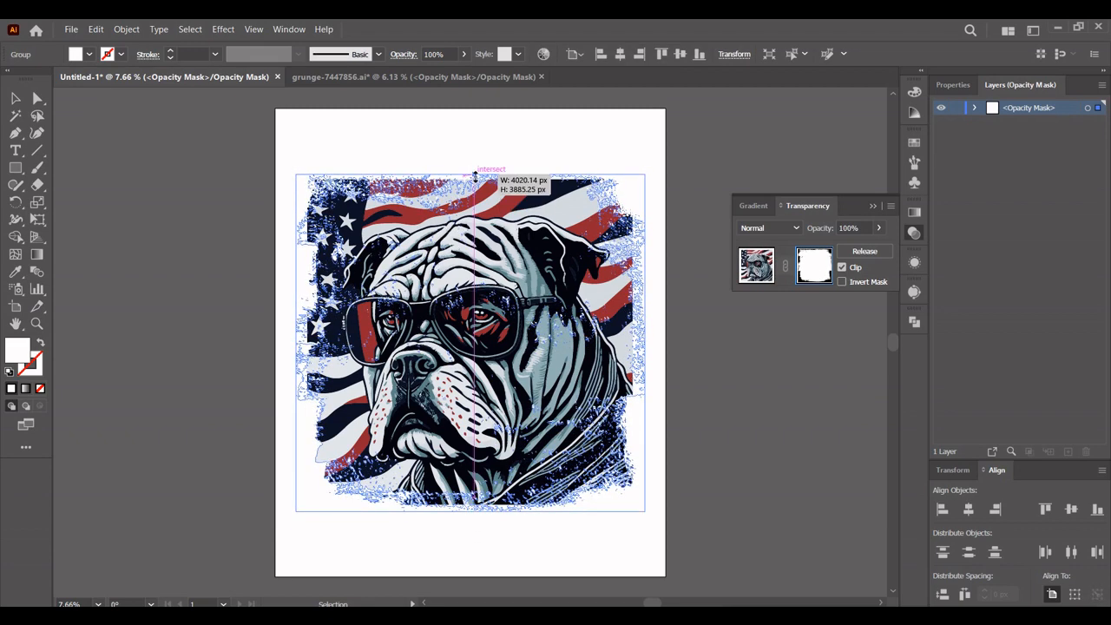
{"action": "left_click_drag", "start_coordinate": [646, 345], "coordinate": [639, 345]}
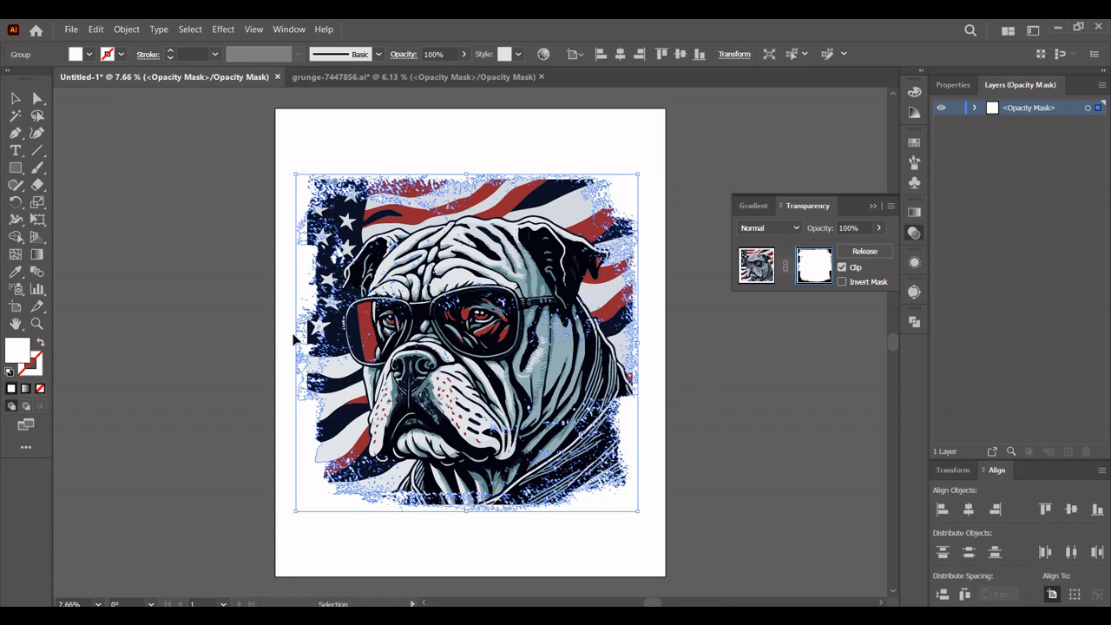
{"action": "left_click_drag", "start_coordinate": [295, 344], "coordinate": [305, 345]}
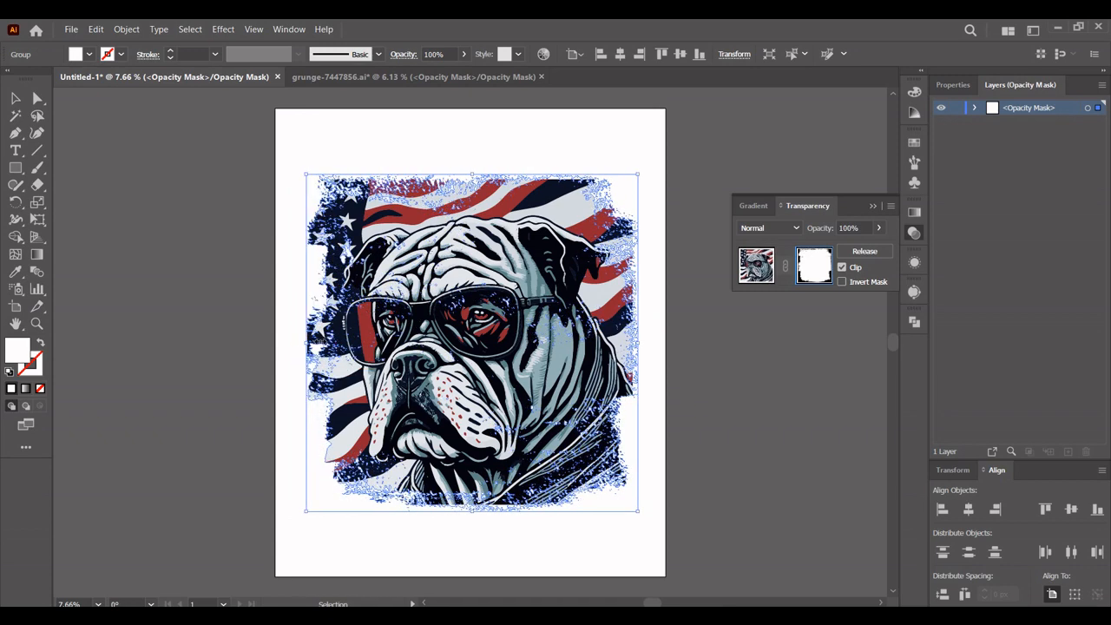
{"action": "left_click", "coordinate": [752, 272]}
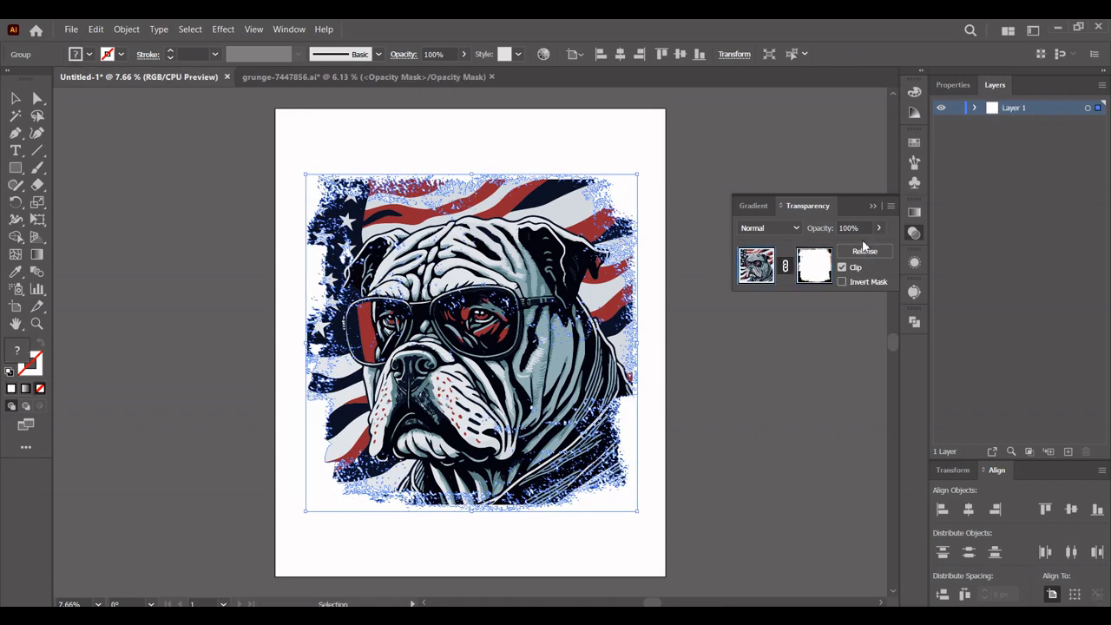
{"action": "left_click", "coordinate": [766, 217]}
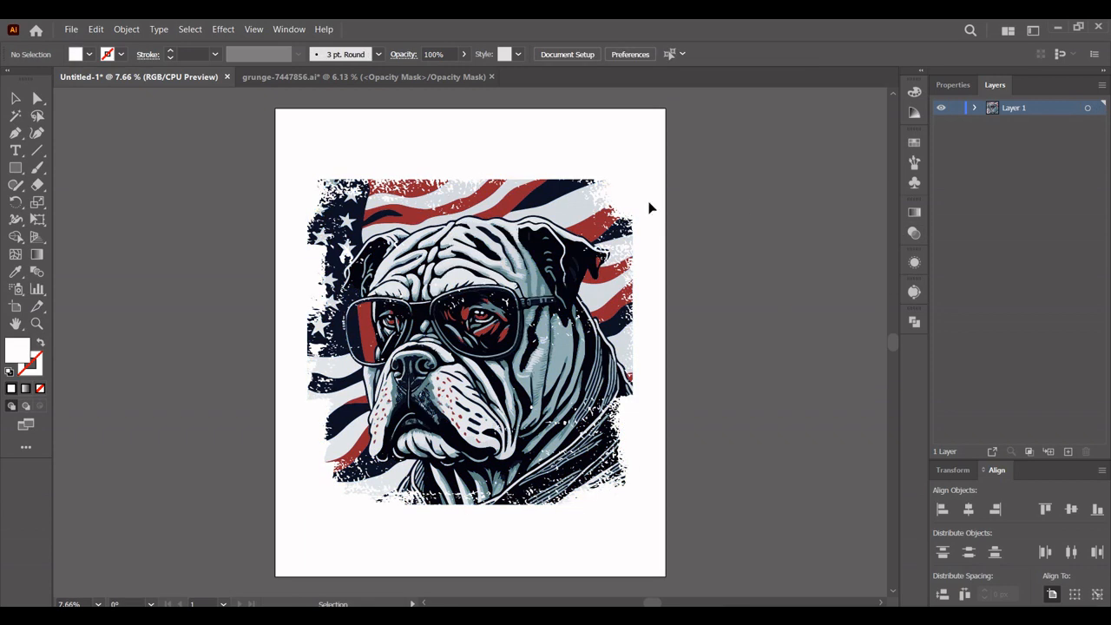
Flip the grunge texture inside the bulldog's opacity mask horizontally and vertically, and return to the artwork.
{"action": "key", "text": "ctrl+a"}
{"action": "left_click", "coordinate": [914, 233]}
{"action": "left_click", "coordinate": [814, 265]}
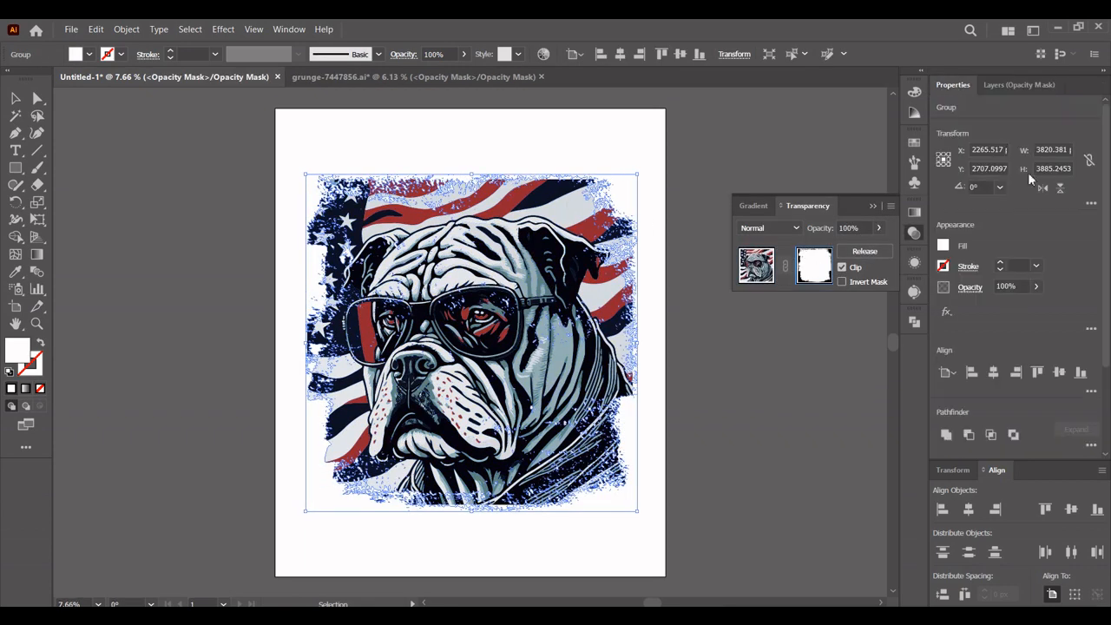
{"action": "left_click", "coordinate": [757, 266]}
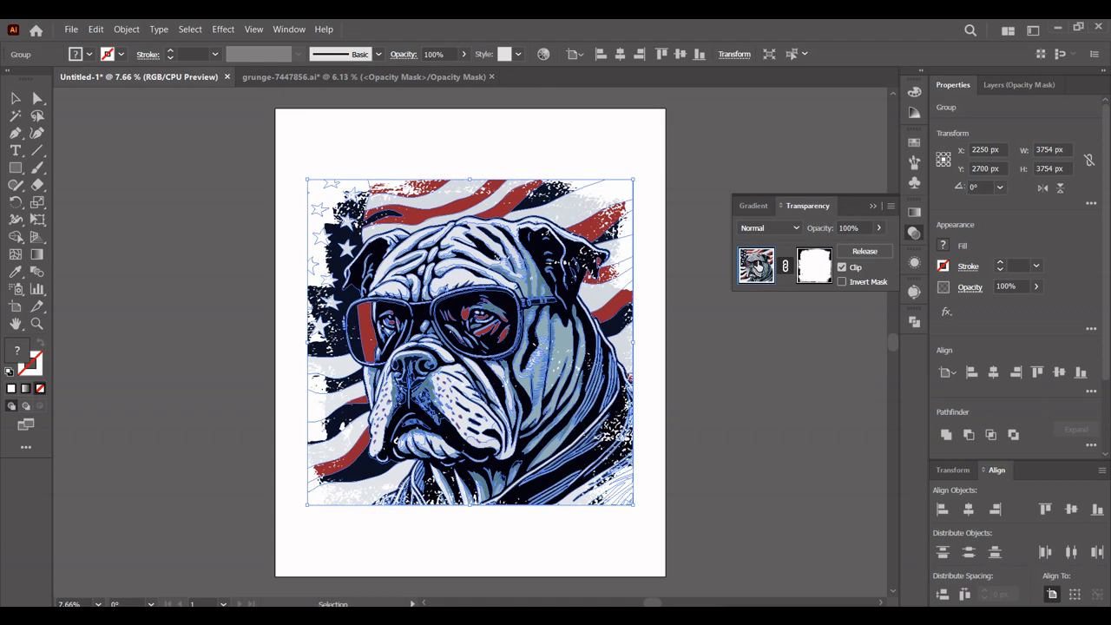
{"action": "left_click", "coordinate": [816, 263]}
{"action": "left_click", "coordinate": [1044, 187]}
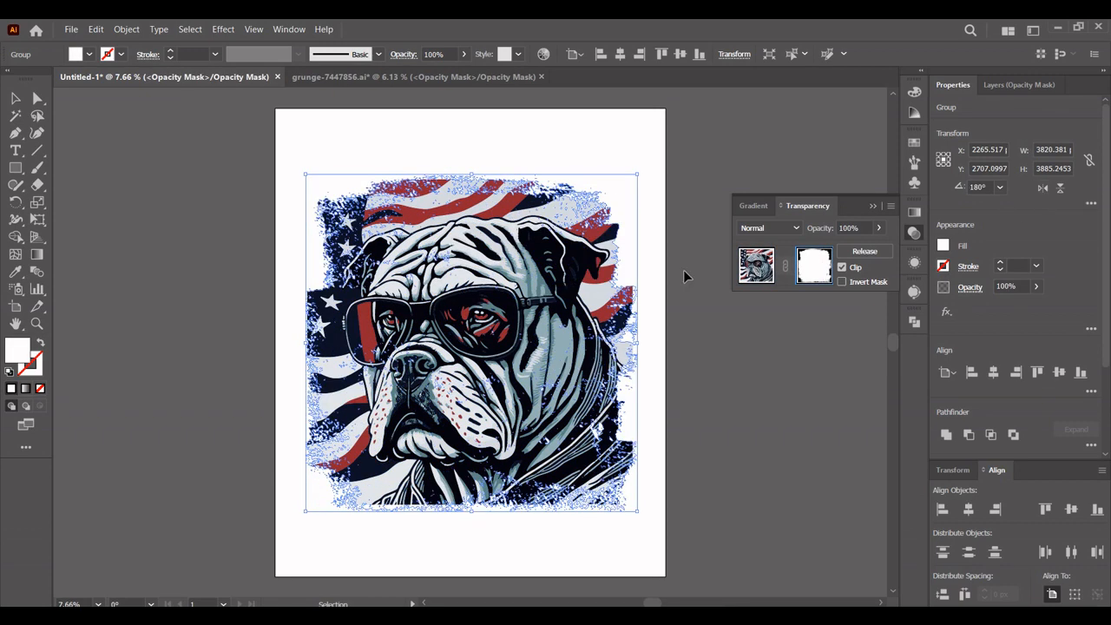
{"action": "left_click", "coordinate": [755, 267]}
{"action": "left_click", "coordinate": [753, 231]}
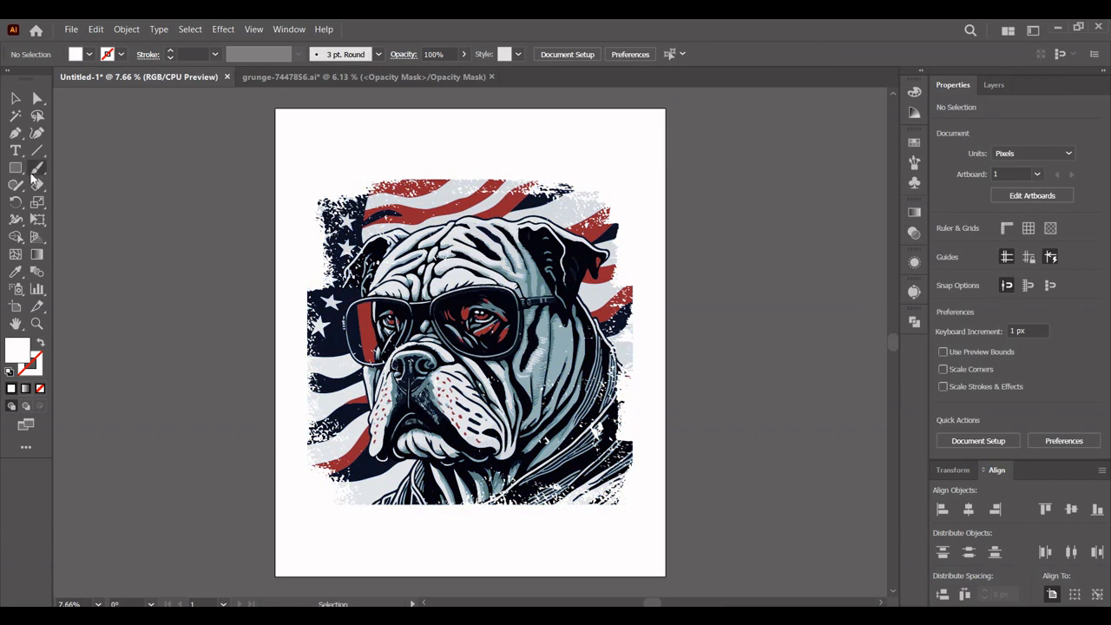
Draw a 4500 x 5400 px rectangle covering the whole artboard and fill it with black.
{"action": "left_click", "coordinate": [17, 170]}
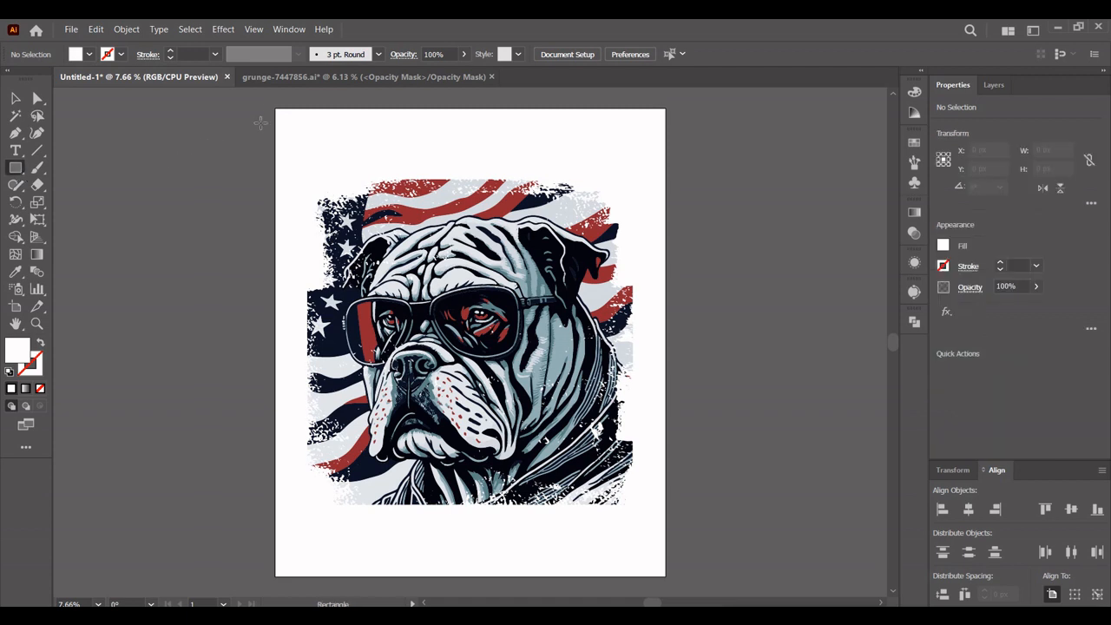
{"action": "left_click_drag", "start_coordinate": [272, 104], "coordinate": [665, 575]}
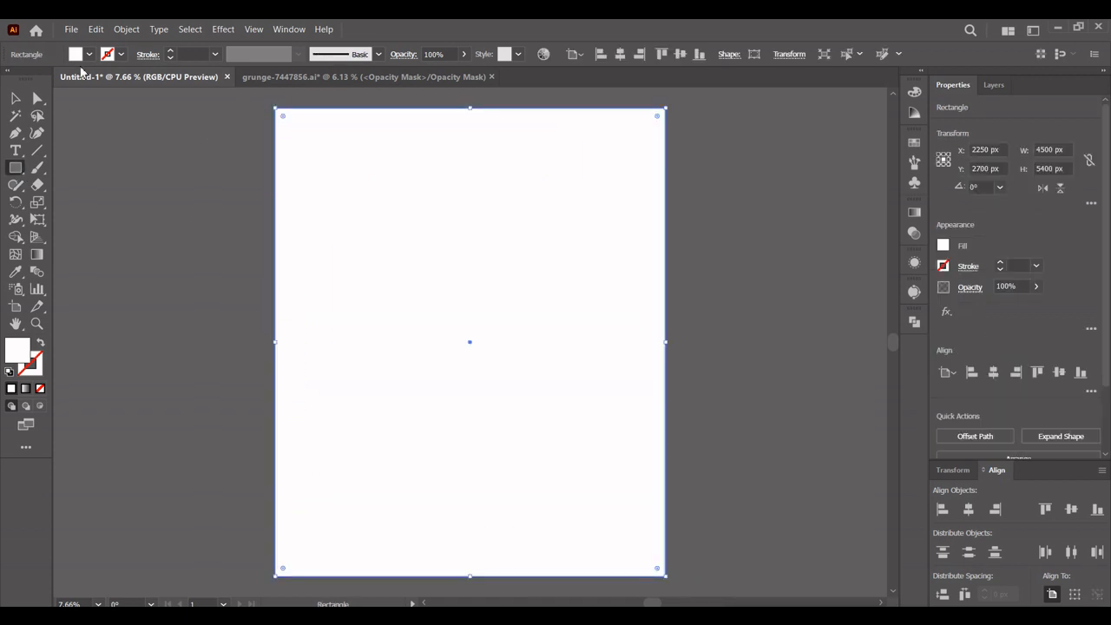
{"action": "left_click", "coordinate": [89, 54]}
{"action": "left_click", "coordinate": [41, 80]}
Move the black rectangle below the bulldog group in the layer order and lock it.
{"action": "left_click", "coordinate": [995, 84]}
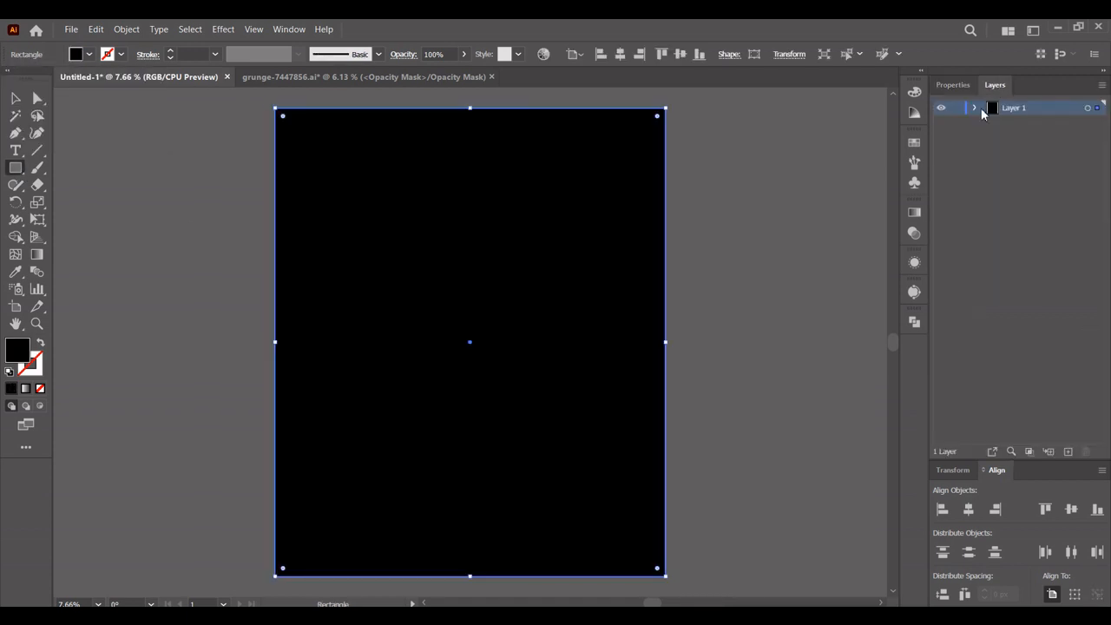
{"action": "left_click_drag", "start_coordinate": [1021, 128], "coordinate": [1067, 146]}
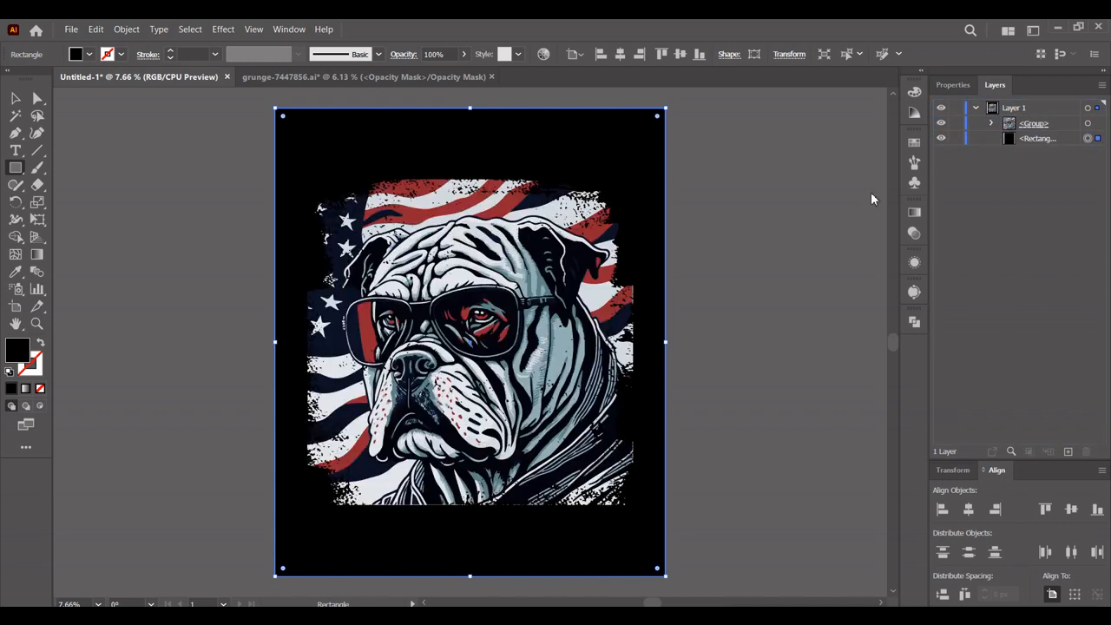
{"action": "key", "text": "ctrl+2"}
{"action": "key", "text": "v"}
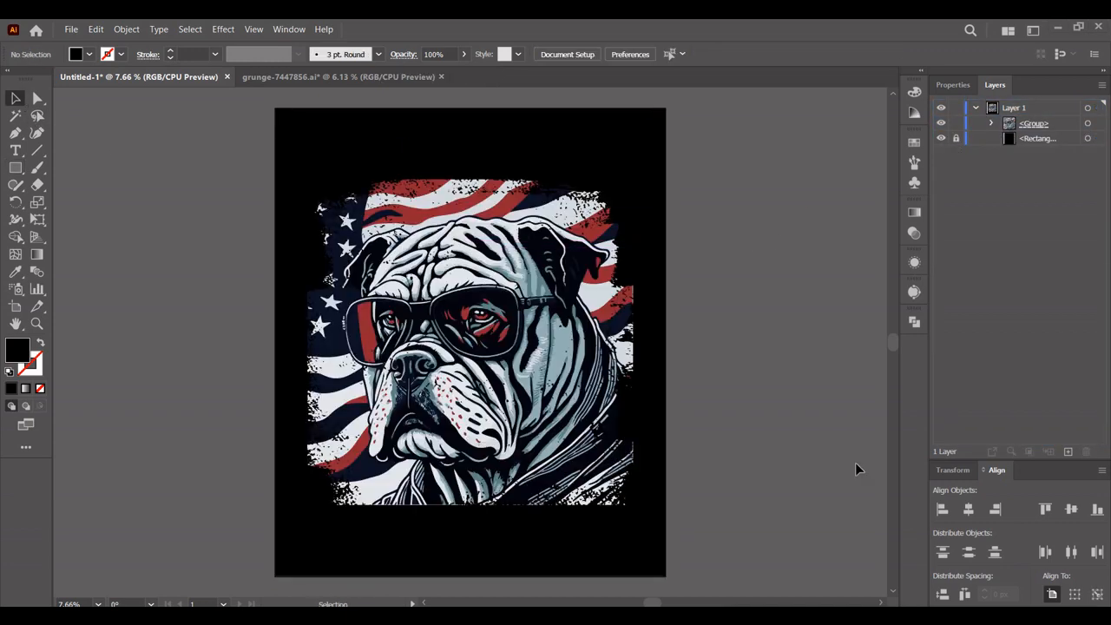
Compare the bulldog design with and without the black background by toggling the rectangle's visibility.
{"action": "left_click", "coordinate": [941, 139]}
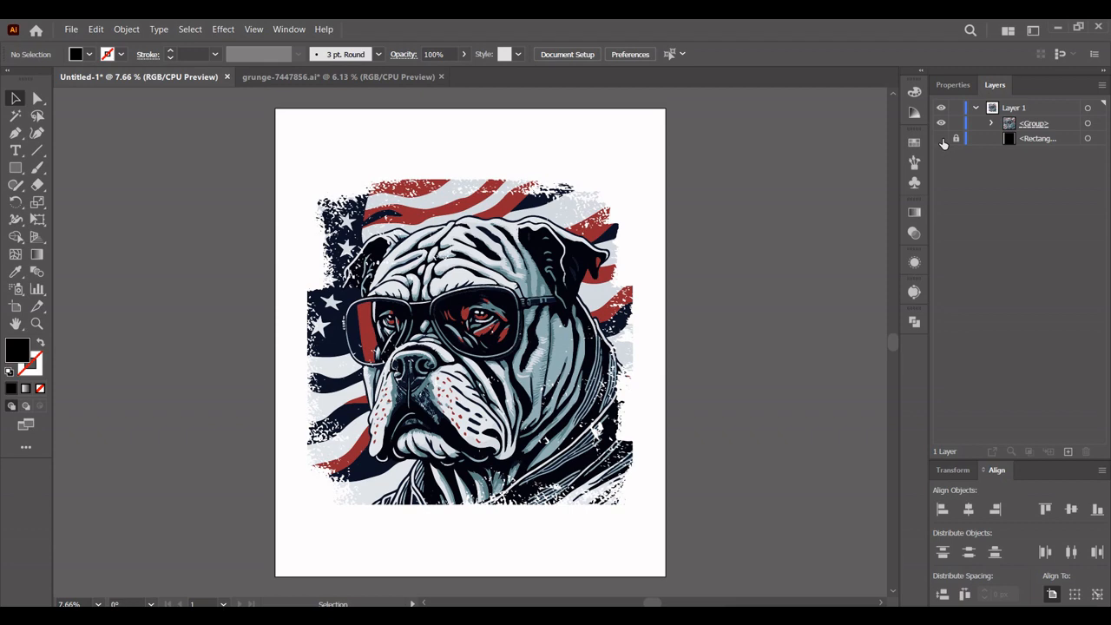
{"action": "left_click", "coordinate": [941, 139]}
{"action": "left_click", "coordinate": [942, 139]}
{"action": "left_click", "coordinate": [942, 138]}
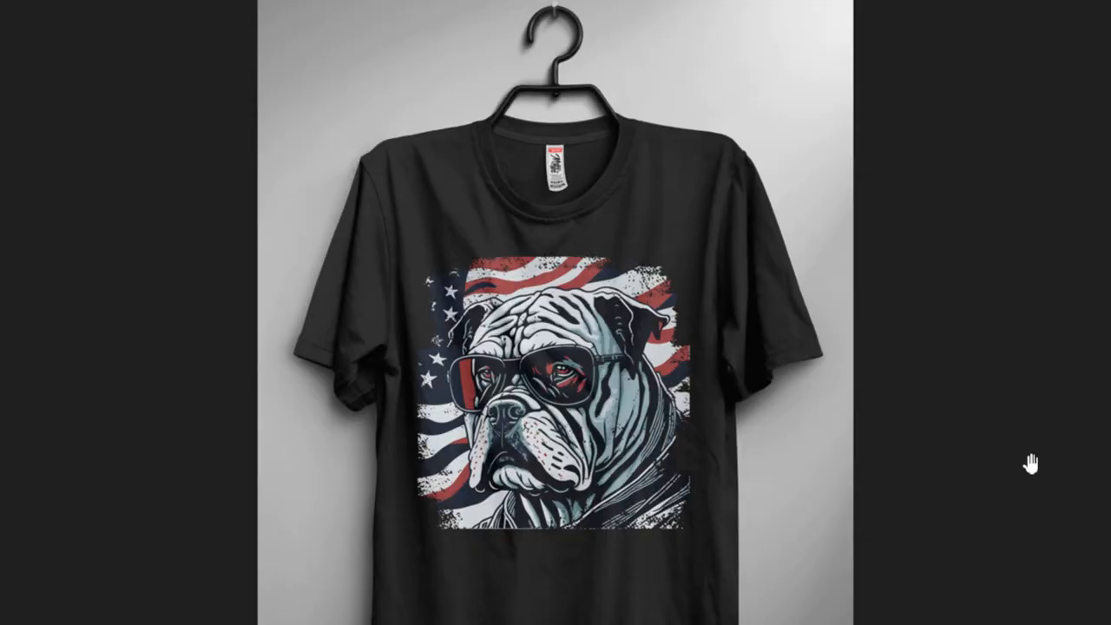
Examine the bulldog print up close on the black T-shirt mockup.
{"action": "scroll", "coordinate": [1031, 463], "scroll_direction": "up", "scroll_amount": 7}
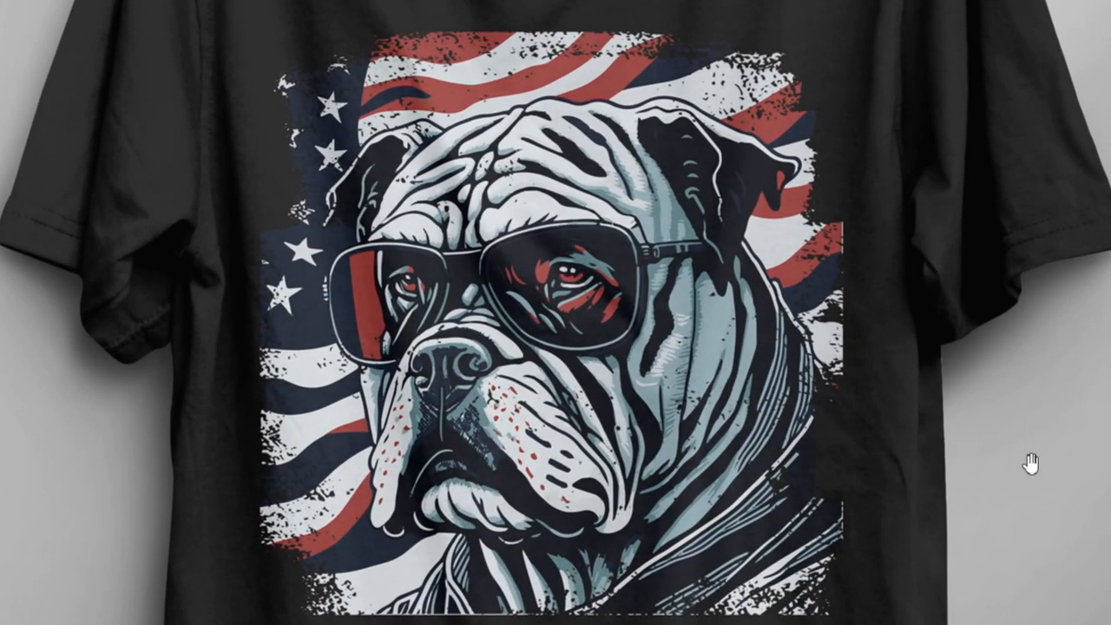
{"action": "left_click_drag", "start_coordinate": [899, 405], "coordinate": [877, 437]}
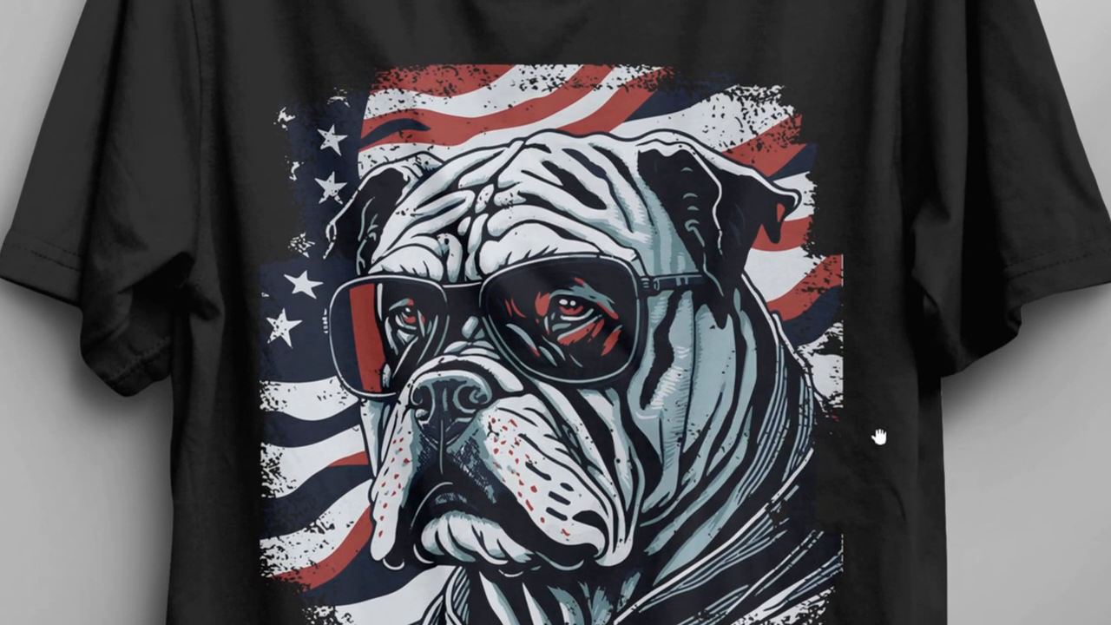